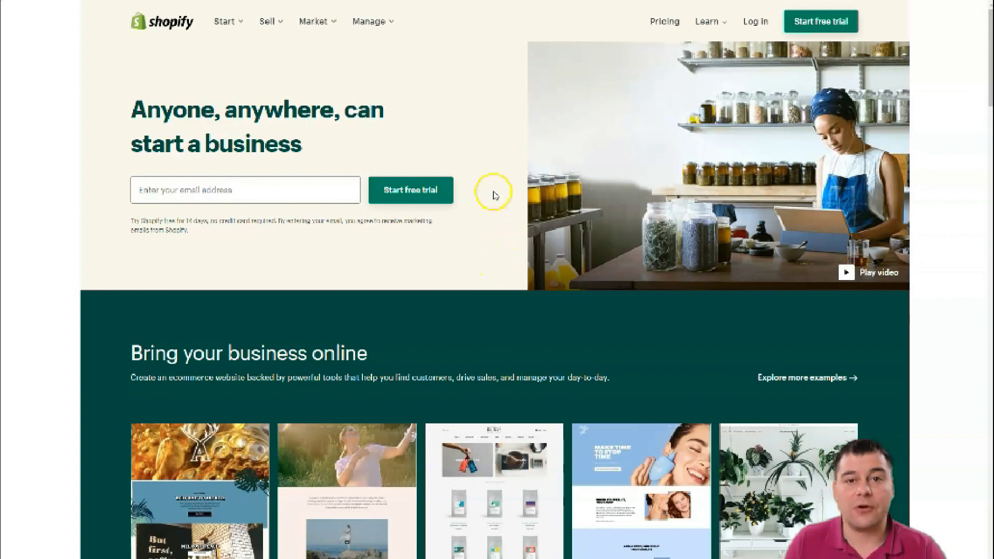
- Start a Shopify free trial and create the new store from the sign-up form
{"action": "left_click", "coordinate": [817, 23]}
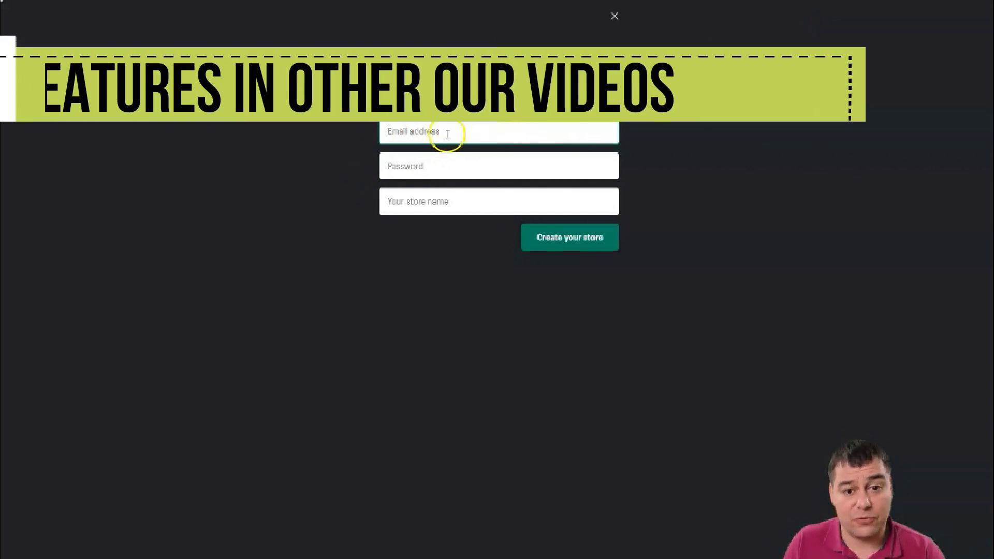
{"action": "left_click", "coordinate": [437, 206]}
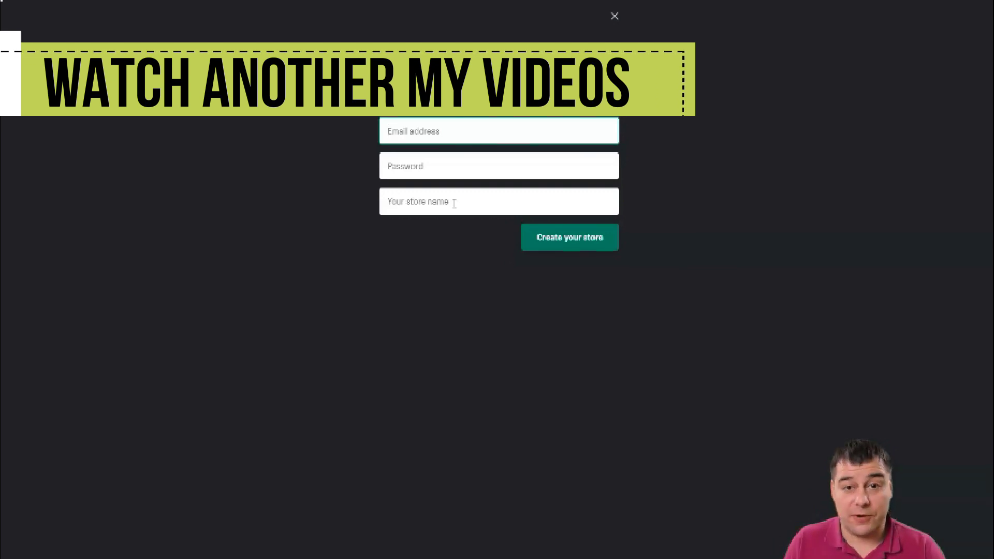
{"action": "left_click", "coordinate": [564, 236]}
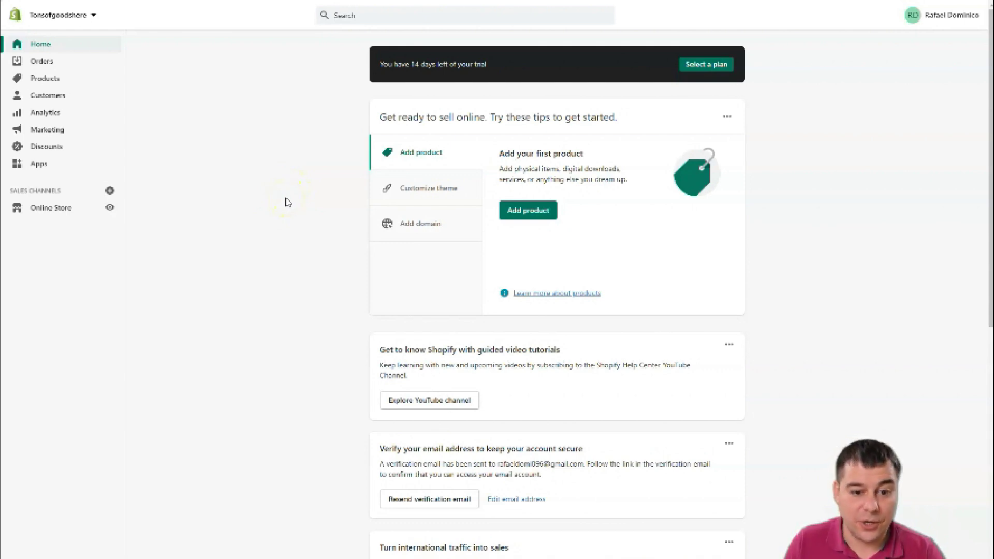
- Examine the getting-started tips and recommendation cards on the store's Home page, down to the online tipping card
{"action": "scroll", "coordinate": [288, 202], "scroll_direction": "down", "scroll_amount": 6}
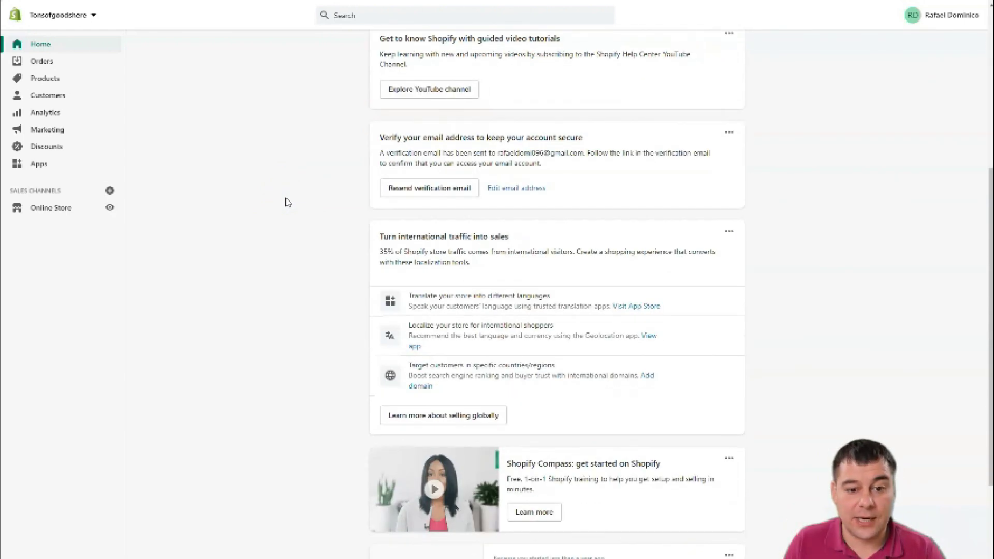
{"action": "scroll", "coordinate": [288, 202], "scroll_direction": "down", "scroll_amount": 5}
{"action": "scroll", "coordinate": [288, 202], "scroll_direction": "up", "scroll_amount": 11}
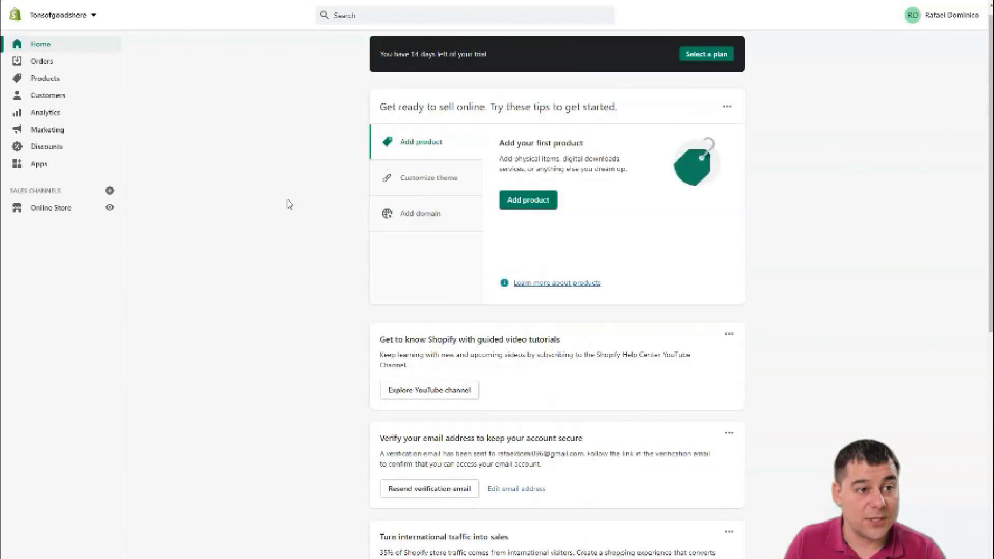
{"action": "left_click", "coordinate": [309, 189]}
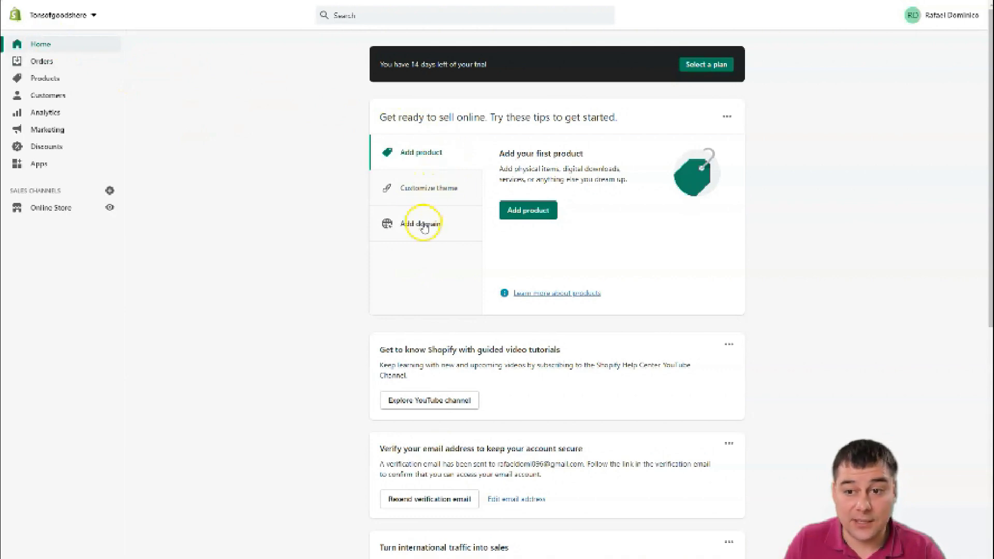
{"action": "scroll", "coordinate": [348, 244], "scroll_direction": "down", "scroll_amount": 2}
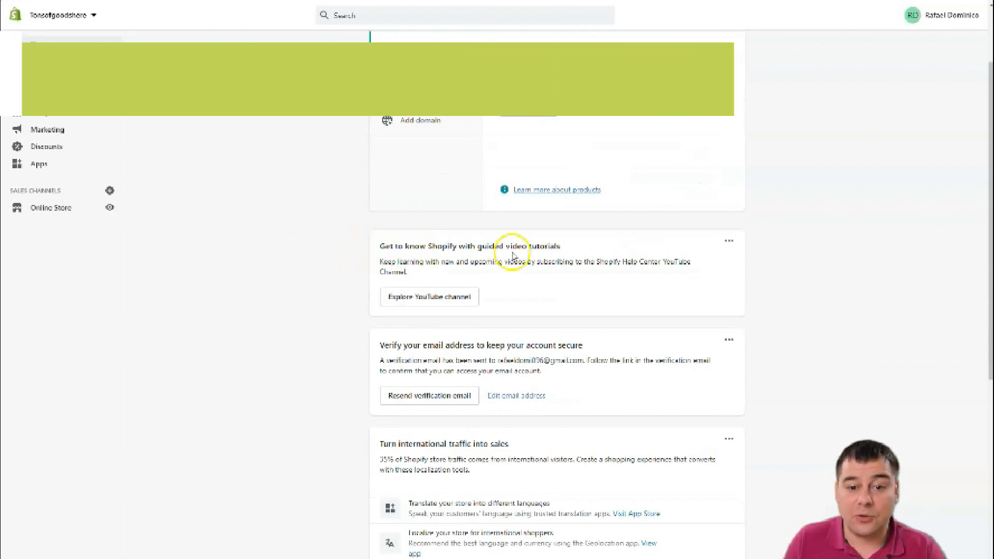
{"action": "scroll", "coordinate": [362, 269], "scroll_direction": "down", "scroll_amount": 3}
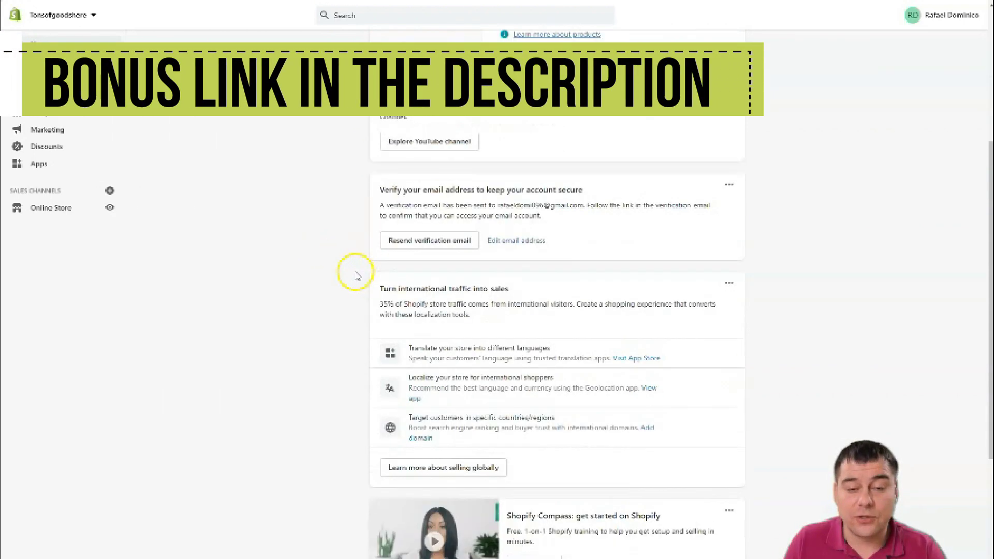
{"action": "scroll", "coordinate": [353, 275], "scroll_direction": "down", "scroll_amount": 2}
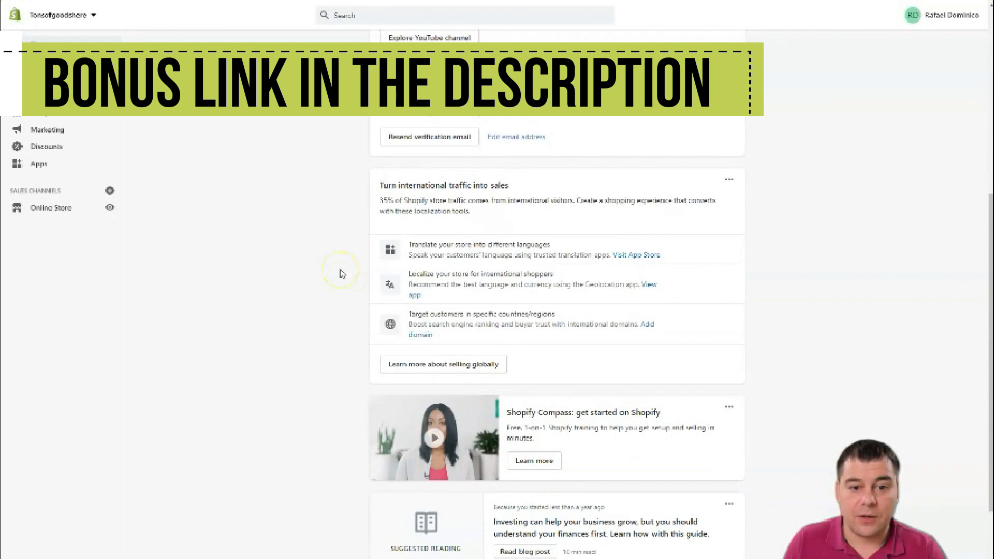
{"action": "scroll", "coordinate": [341, 274], "scroll_direction": "down", "scroll_amount": 3}
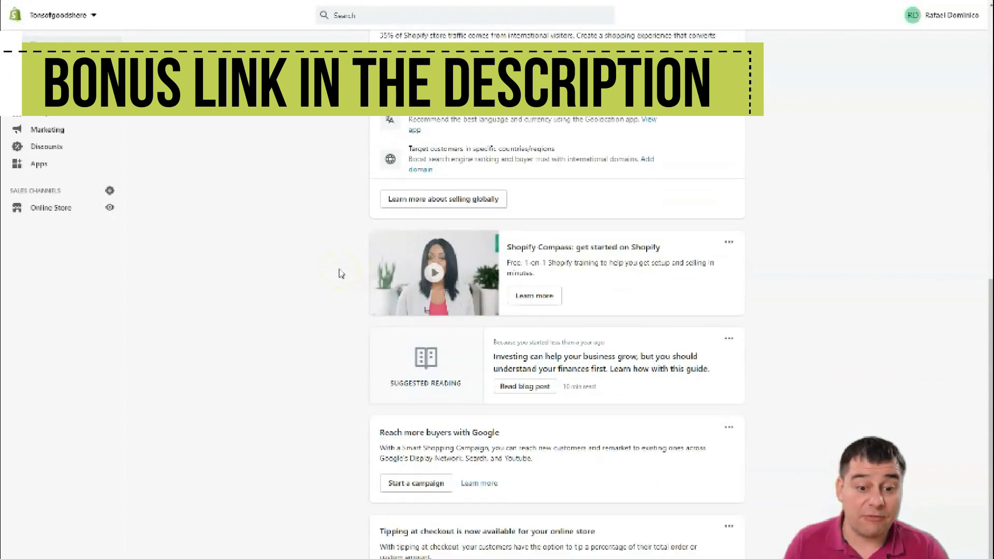
{"action": "scroll", "coordinate": [342, 273], "scroll_direction": "down", "scroll_amount": 1}
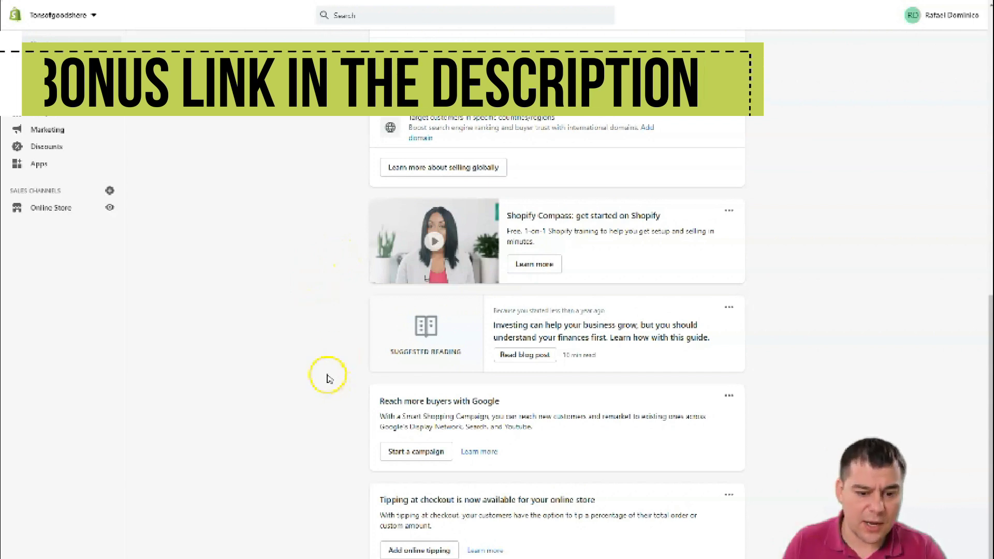
{"action": "scroll", "coordinate": [327, 371], "scroll_direction": "up", "scroll_amount": 10}
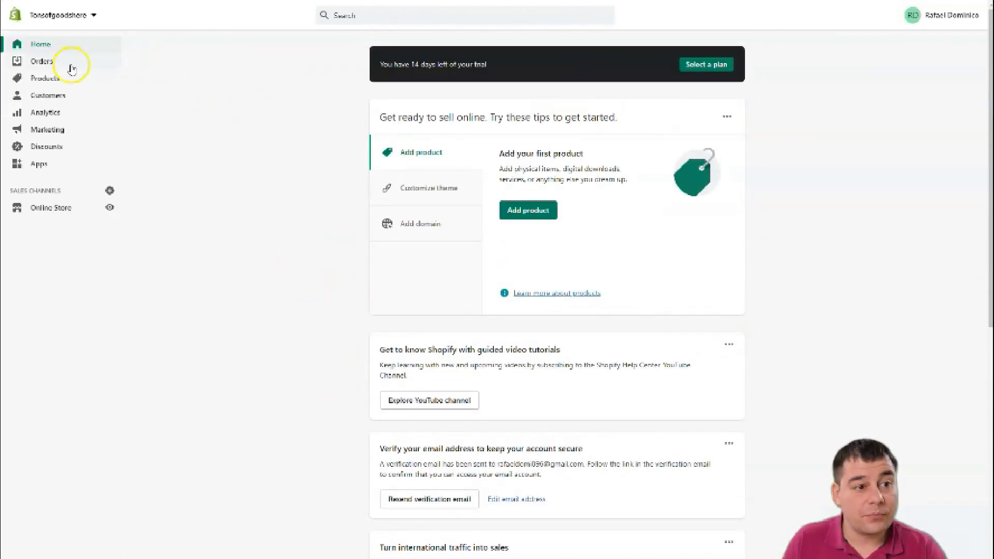
- Review the Orders page and the Products section, including its inventory, transfers, collections and gift cards pages
{"action": "left_click", "coordinate": [39, 62]}
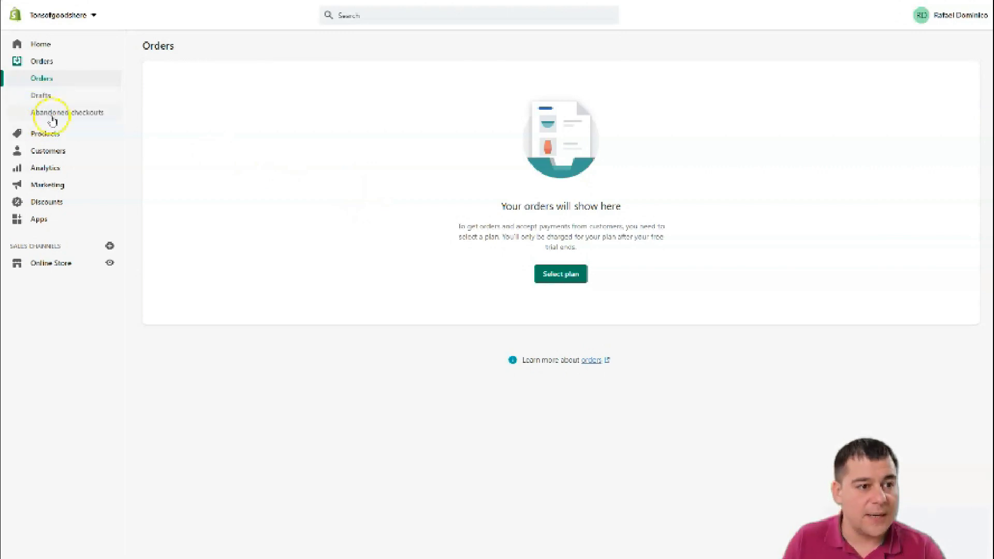
{"action": "left_click", "coordinate": [45, 135]}
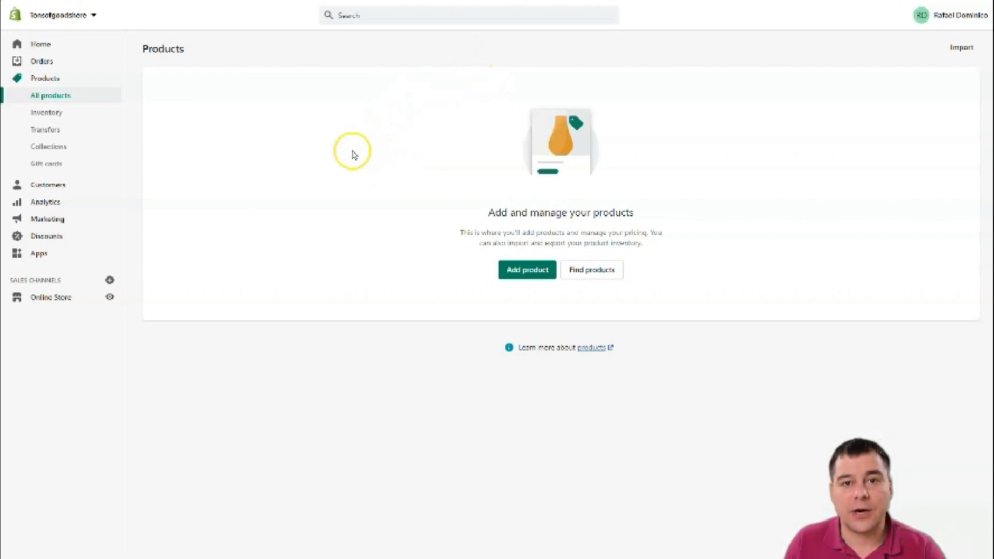
{"action": "left_click", "coordinate": [46, 113]}
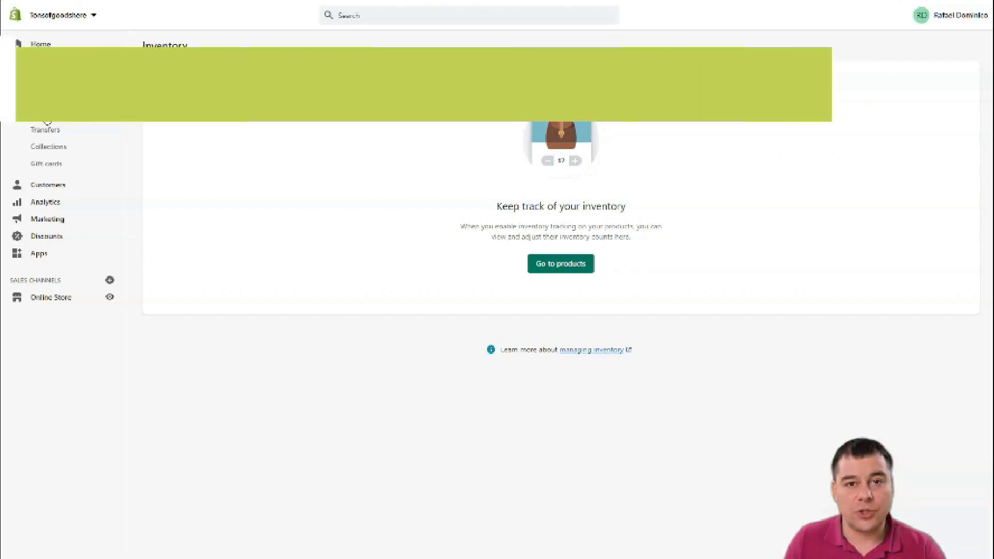
{"action": "left_click", "coordinate": [45, 133]}
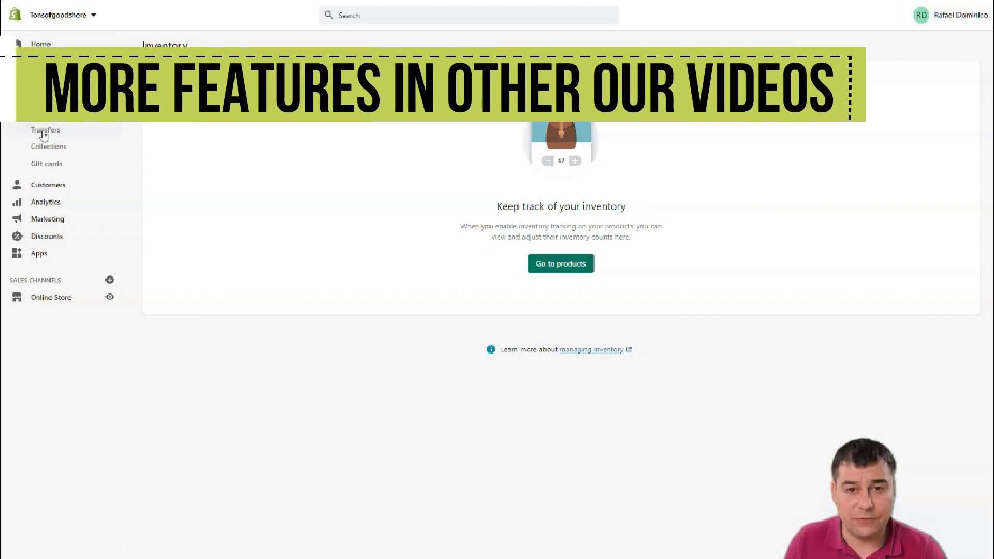
{"action": "left_click", "coordinate": [45, 133]}
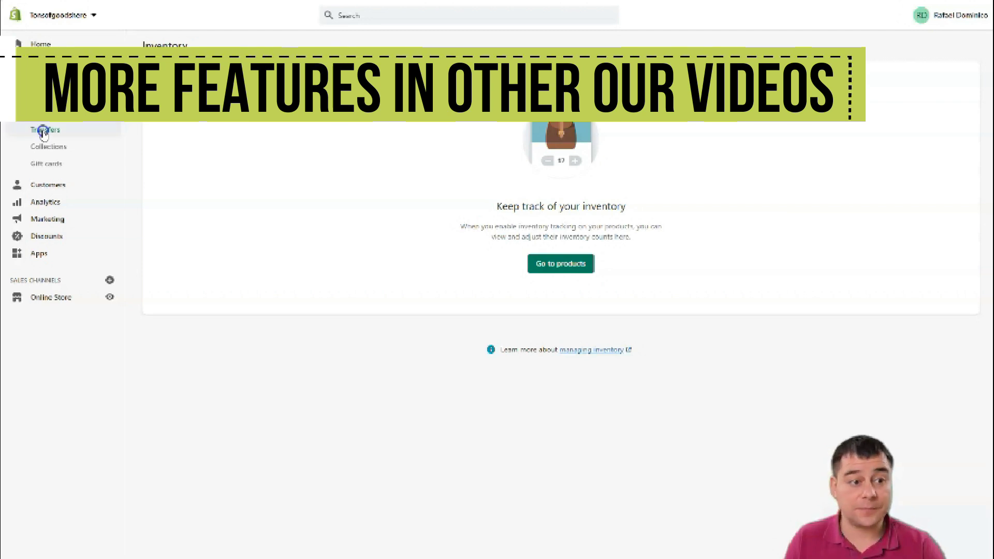
{"action": "left_click", "coordinate": [47, 148]}
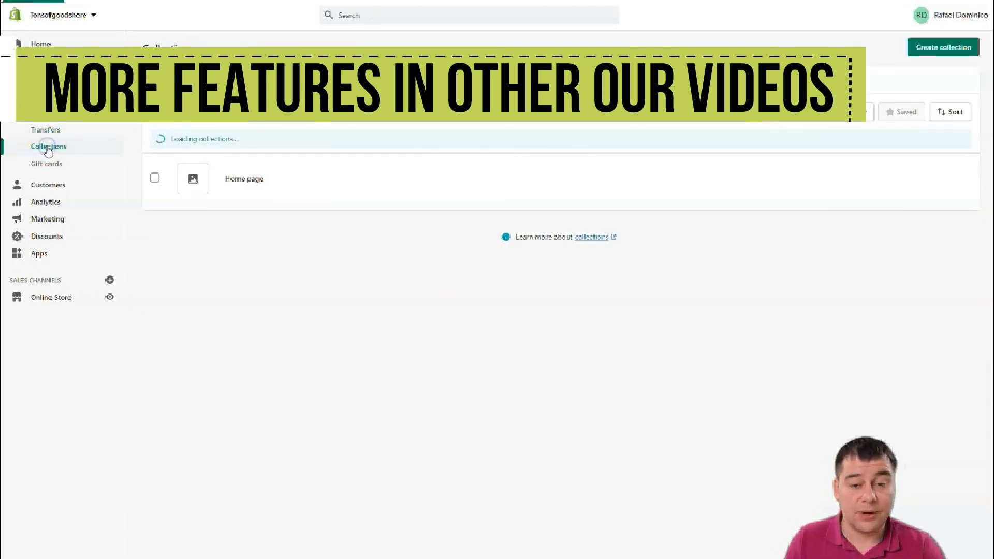
{"action": "left_click", "coordinate": [48, 164]}
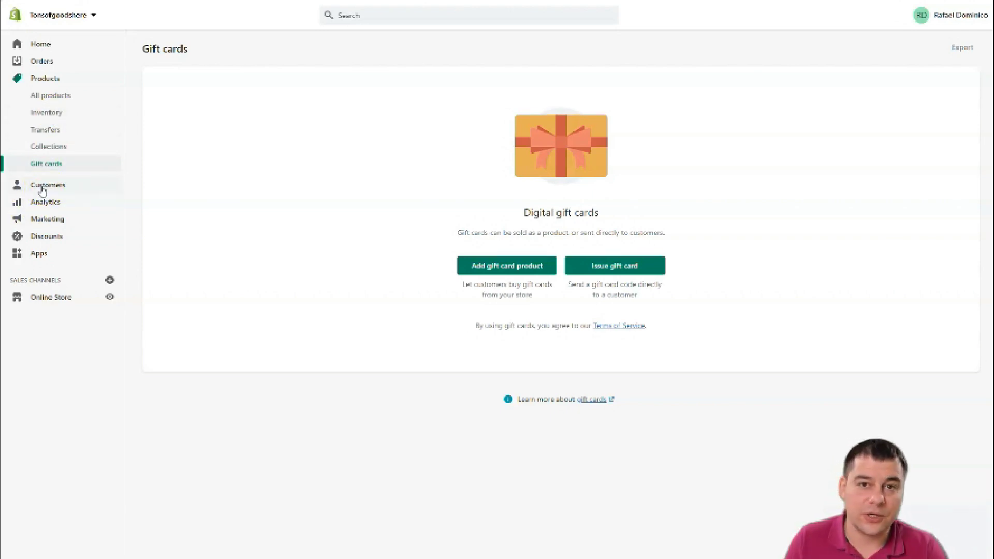
- Review the Customers page and the Analytics section's overview dashboard and reports
{"action": "left_click", "coordinate": [42, 190]}
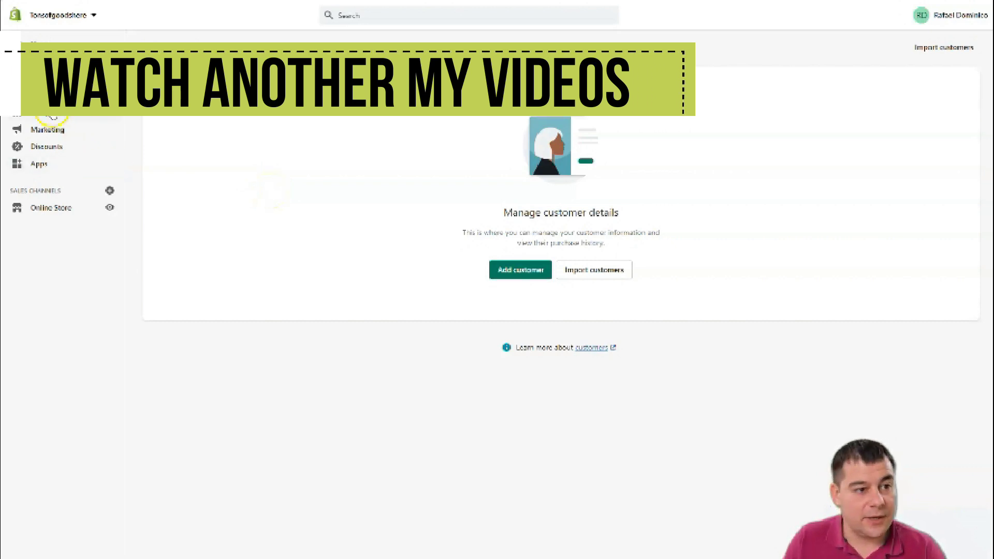
{"action": "left_click", "coordinate": [41, 118]}
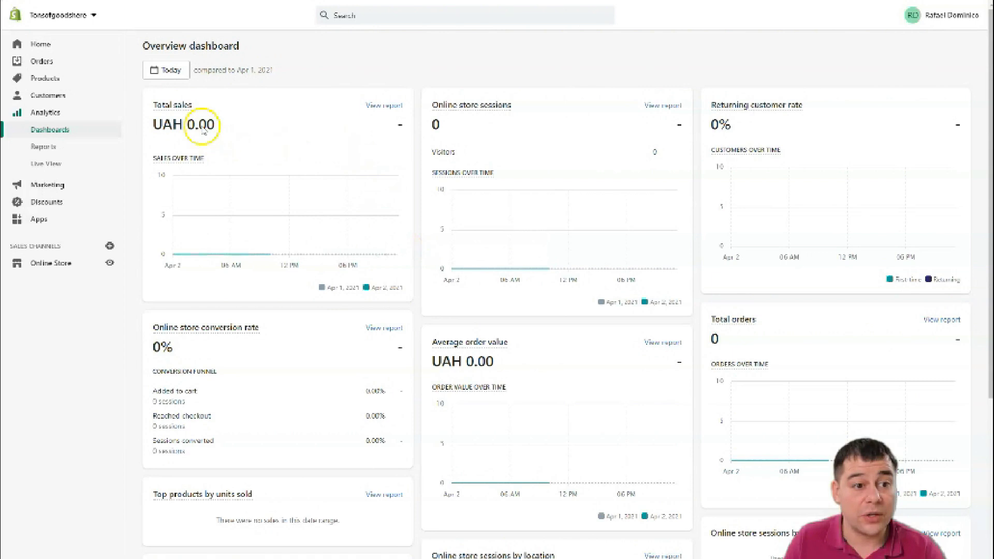
{"action": "scroll", "coordinate": [233, 149], "scroll_direction": "down", "scroll_amount": 5}
{"action": "scroll", "coordinate": [282, 178], "scroll_direction": "up", "scroll_amount": 7}
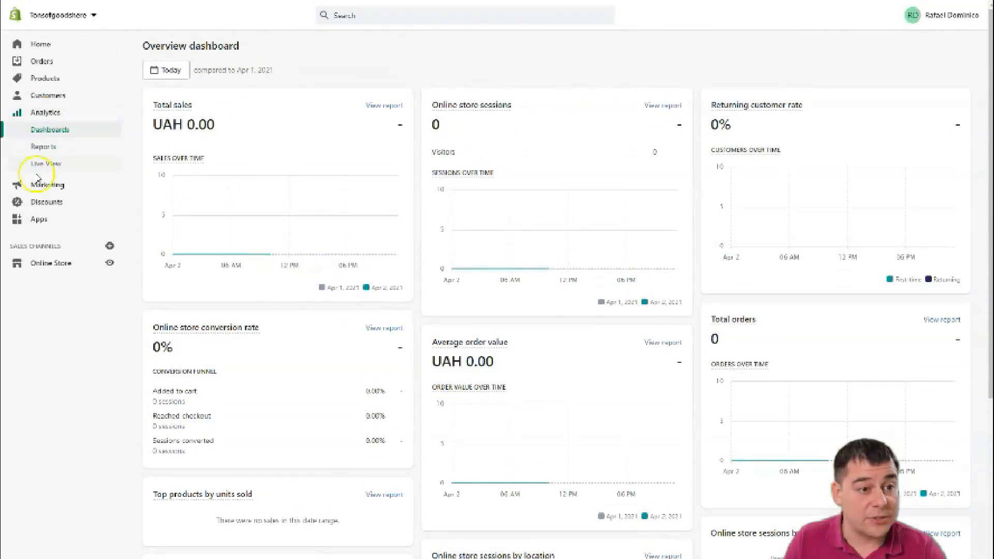
{"action": "left_click", "coordinate": [43, 148]}
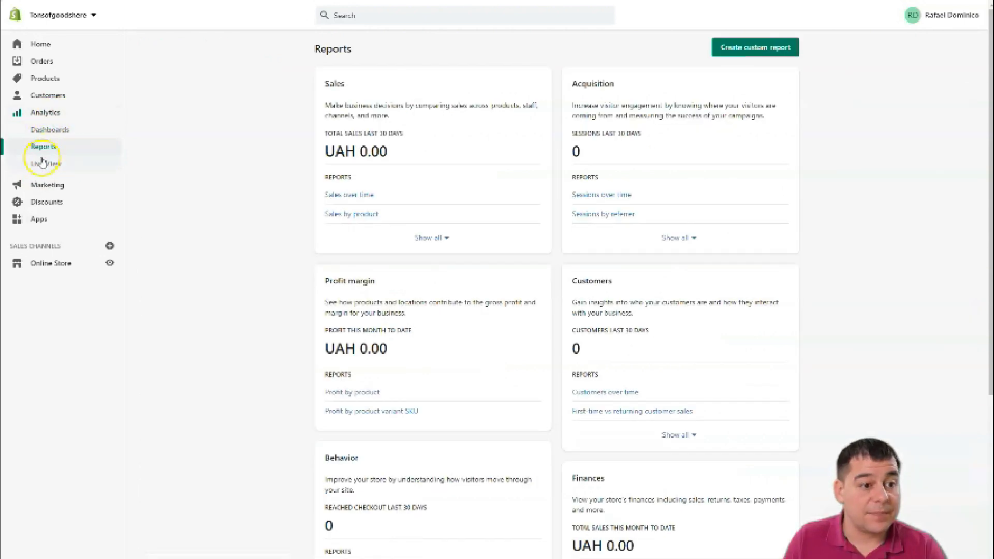
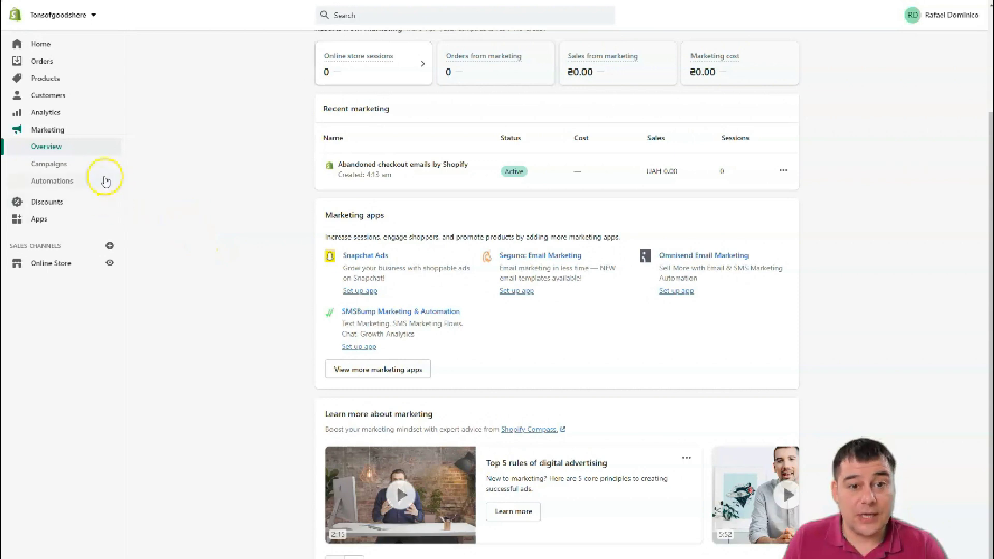
- Review the marketing overview, campaigns and automations pages, along with the Discounts page
{"action": "scroll", "coordinate": [440, 316], "scroll_direction": "up", "scroll_amount": 3}
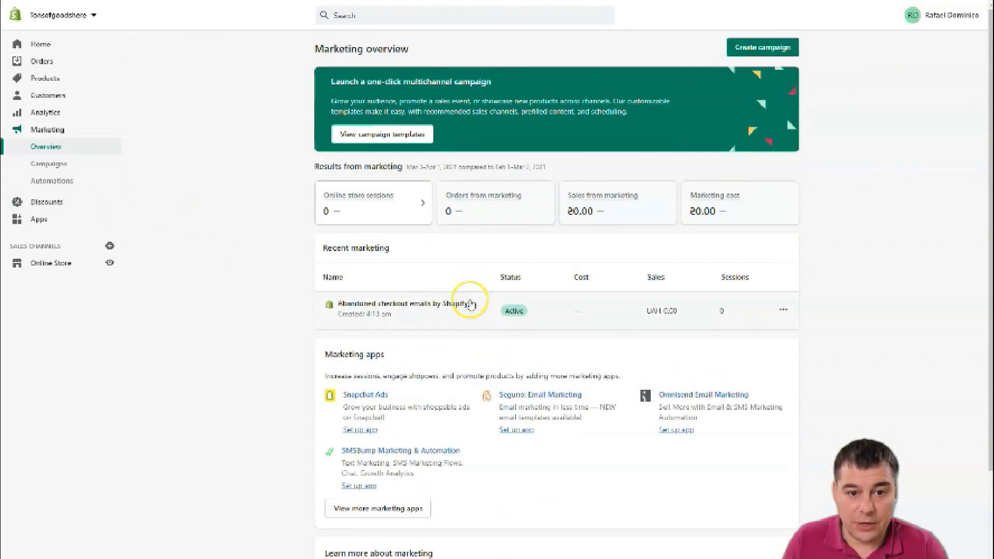
{"action": "left_click", "coordinate": [44, 165]}
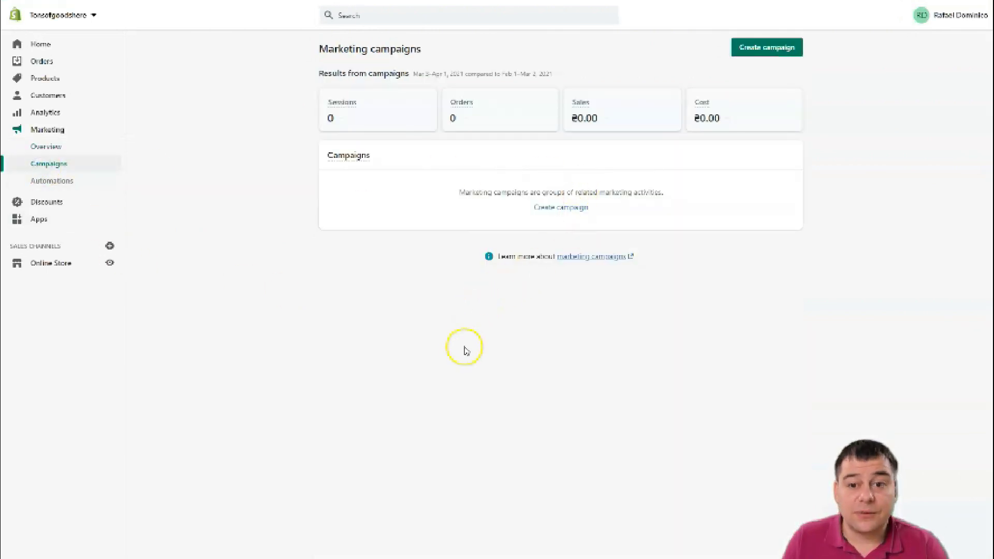
{"action": "left_click", "coordinate": [44, 182]}
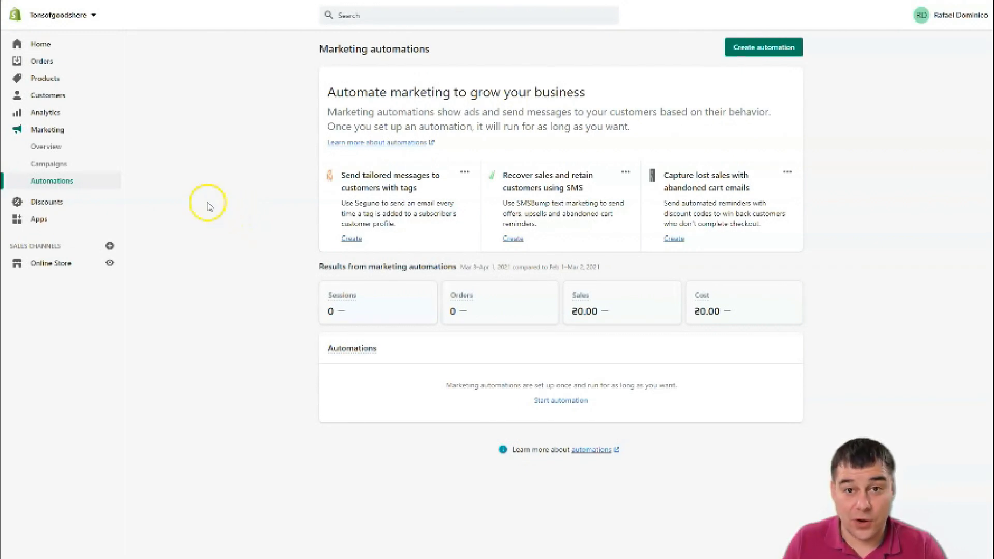
{"action": "left_click", "coordinate": [46, 203]}
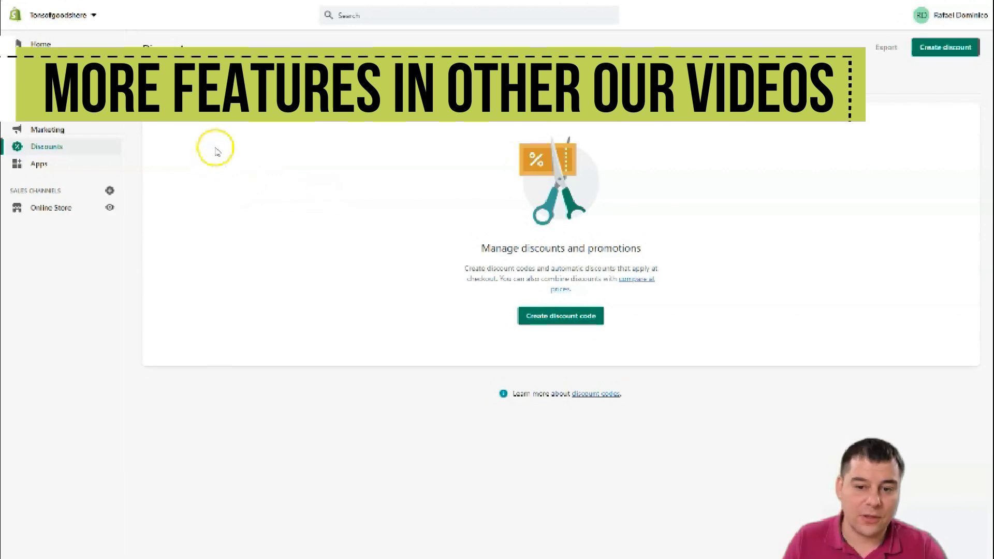
- Review the Apps page and the list of sales channels that can be added, without adding any
{"action": "left_click", "coordinate": [33, 170]}
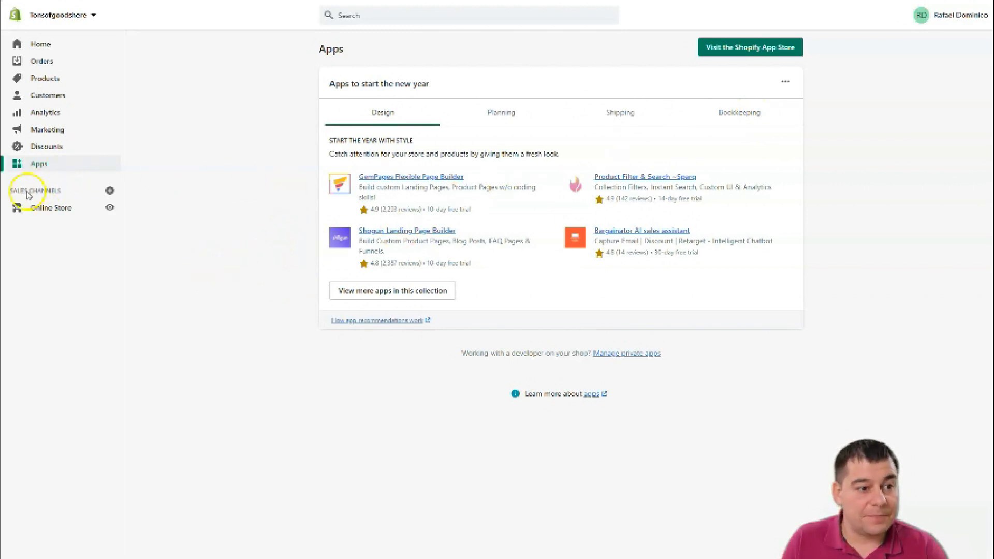
{"action": "left_click", "coordinate": [110, 192]}
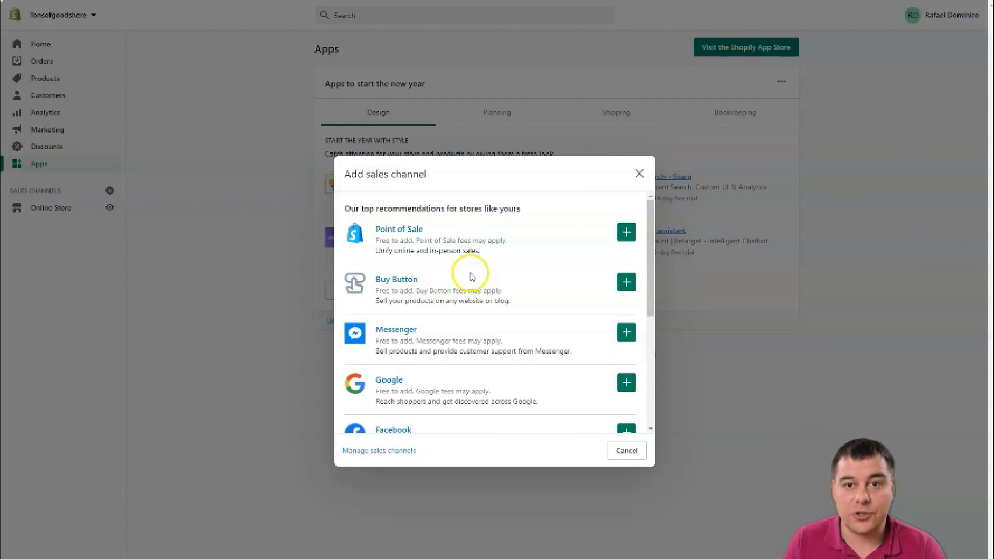
{"action": "scroll", "coordinate": [434, 340], "scroll_direction": "down", "scroll_amount": 2}
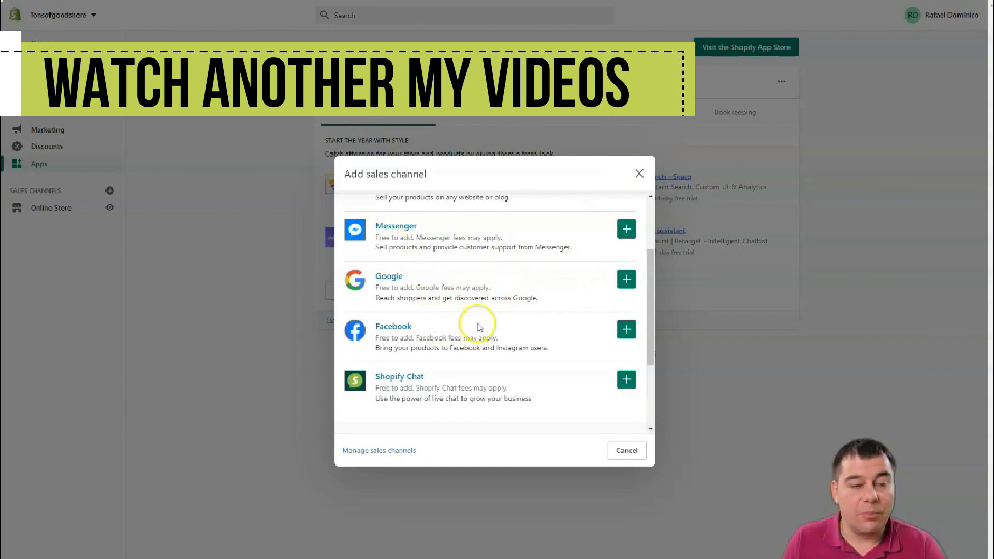
{"action": "left_click", "coordinate": [640, 175]}
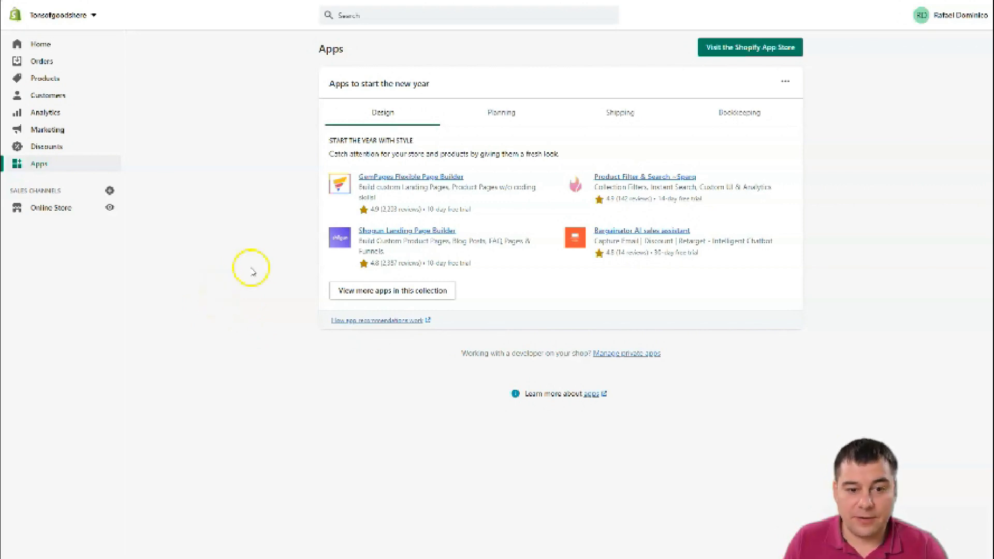
- View the Online Store themes page, revisit Home, and return to the themes page
{"action": "left_click", "coordinate": [60, 210]}
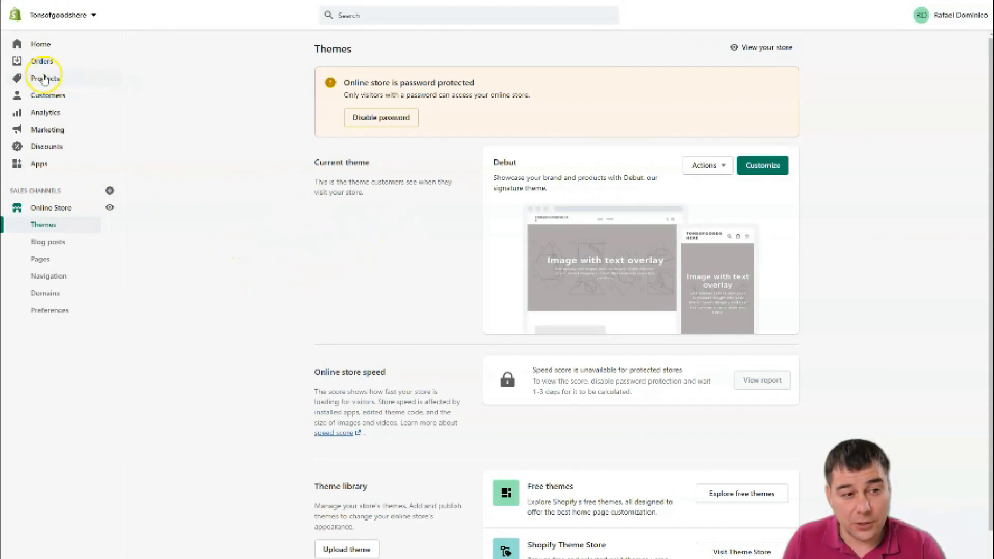
{"action": "left_click", "coordinate": [40, 44]}
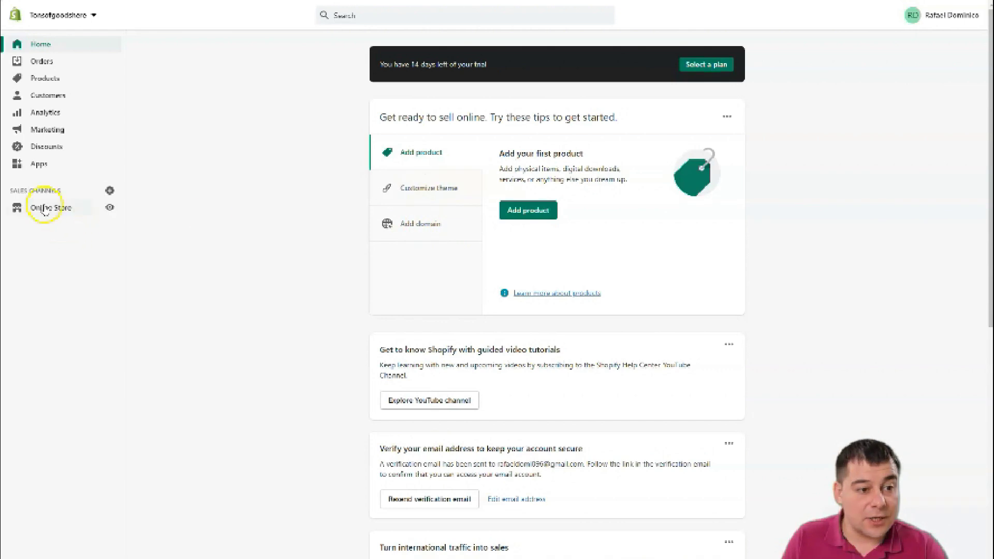
{"action": "left_click", "coordinate": [45, 207]}
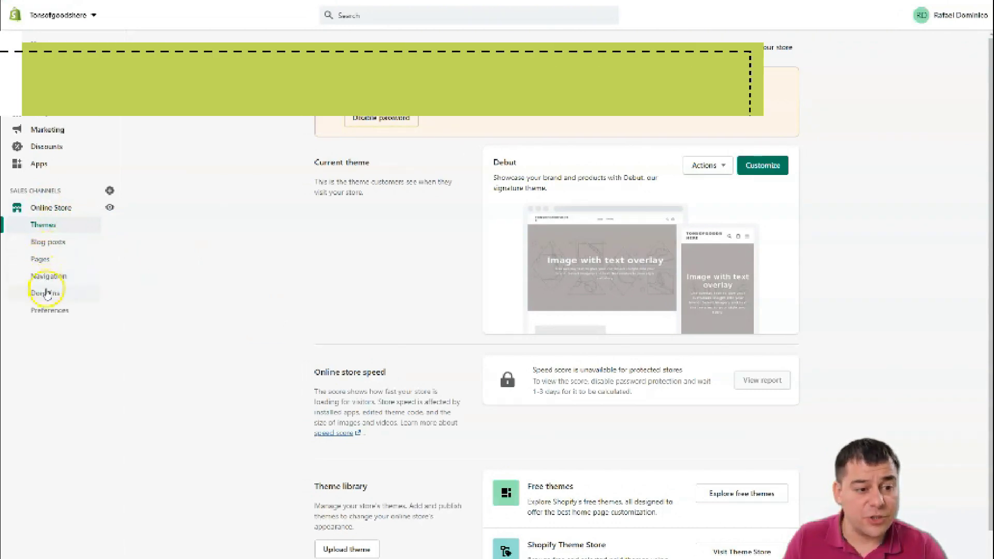
- Review the themes page and browse the free themes offered in the theme library, without choosing one
{"action": "scroll", "coordinate": [407, 259], "scroll_direction": "down", "scroll_amount": 1}
{"action": "scroll", "coordinate": [409, 226], "scroll_direction": "up", "scroll_amount": 1}
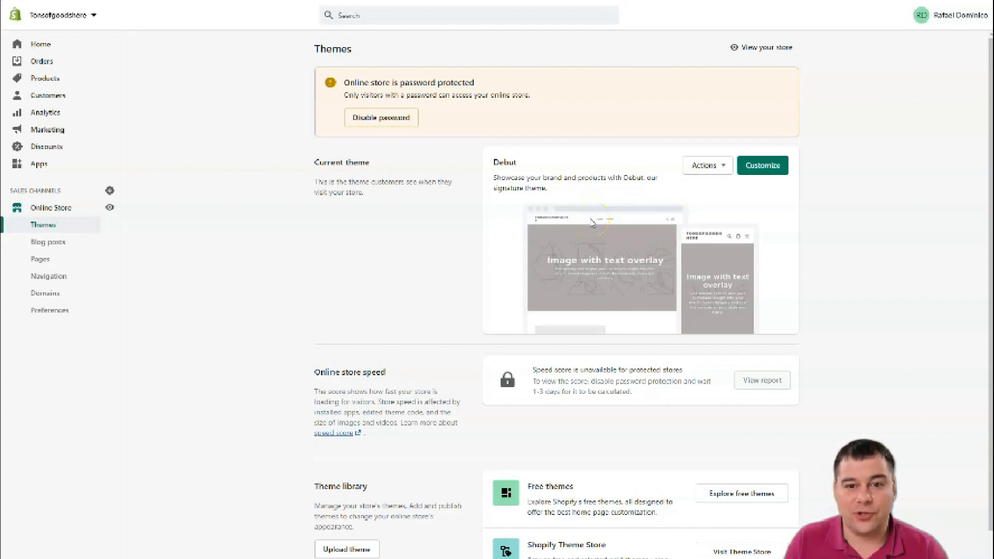
{"action": "scroll", "coordinate": [593, 223], "scroll_direction": "down", "scroll_amount": 1}
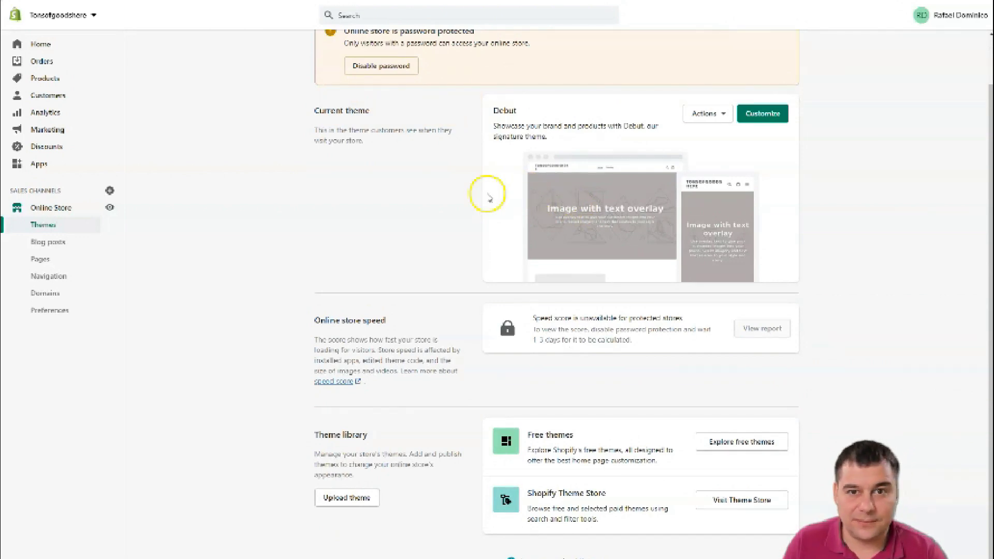
{"action": "scroll", "coordinate": [668, 207], "scroll_direction": "down", "scroll_amount": 1}
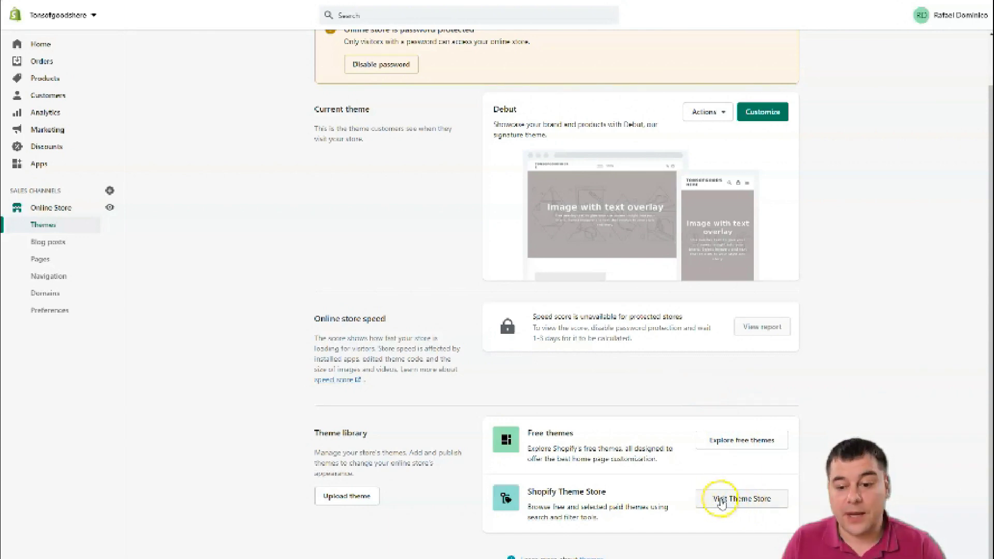
{"action": "left_click", "coordinate": [735, 441]}
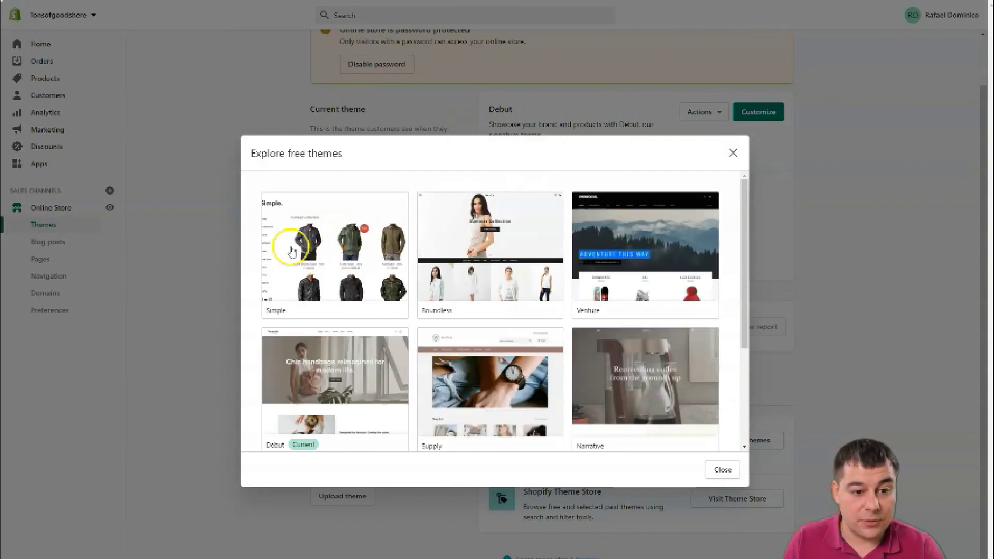
{"action": "scroll", "coordinate": [624, 331], "scroll_direction": "down", "scroll_amount": 3}
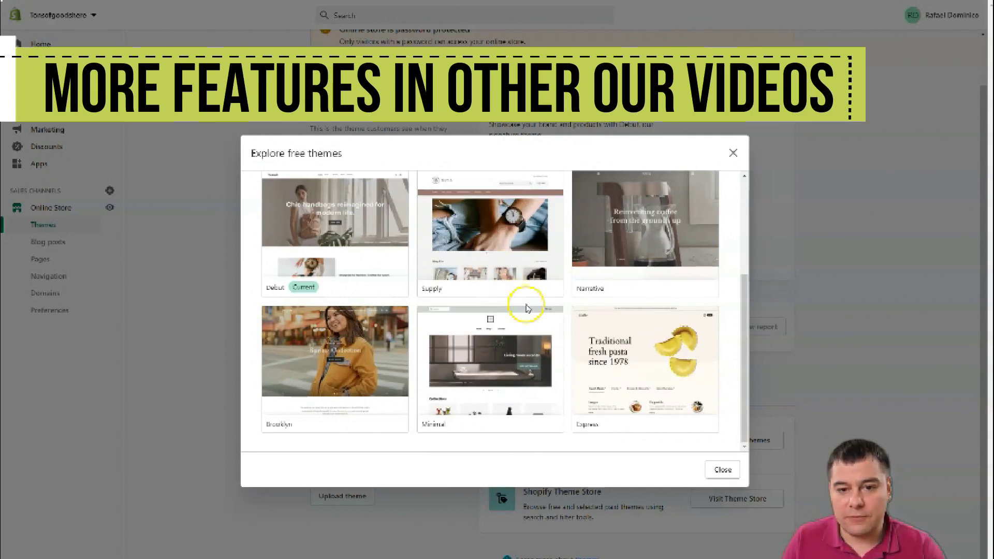
{"action": "left_click", "coordinate": [734, 155]}
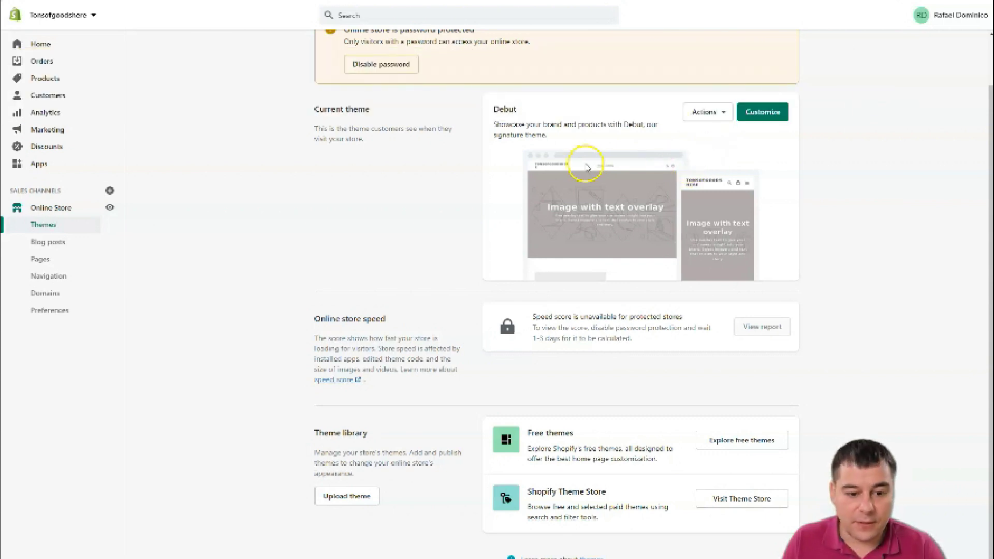
- Open the current Debut theme for customization and look through its home page preview from header to footer
{"action": "left_click", "coordinate": [763, 114]}
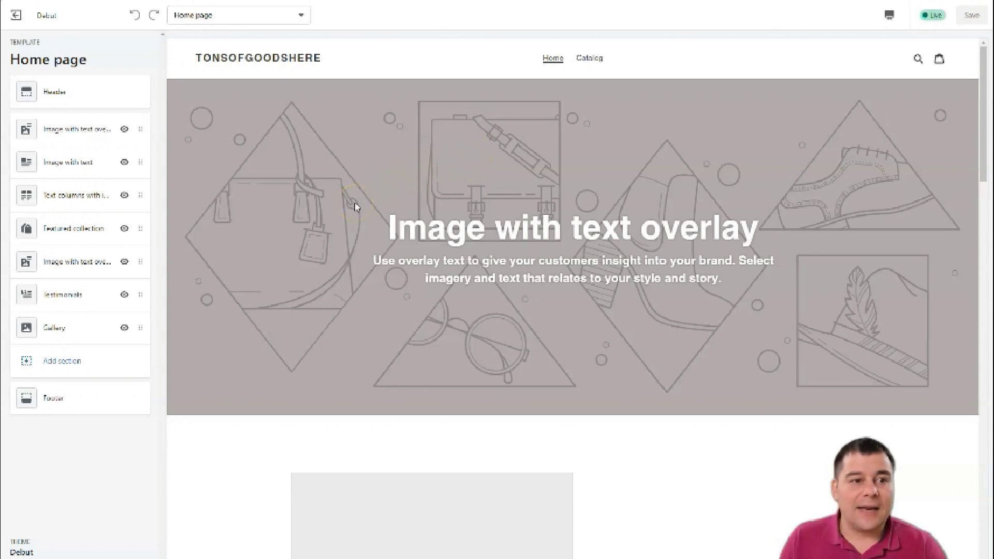
{"action": "scroll", "coordinate": [461, 189], "scroll_direction": "down", "scroll_amount": 14}
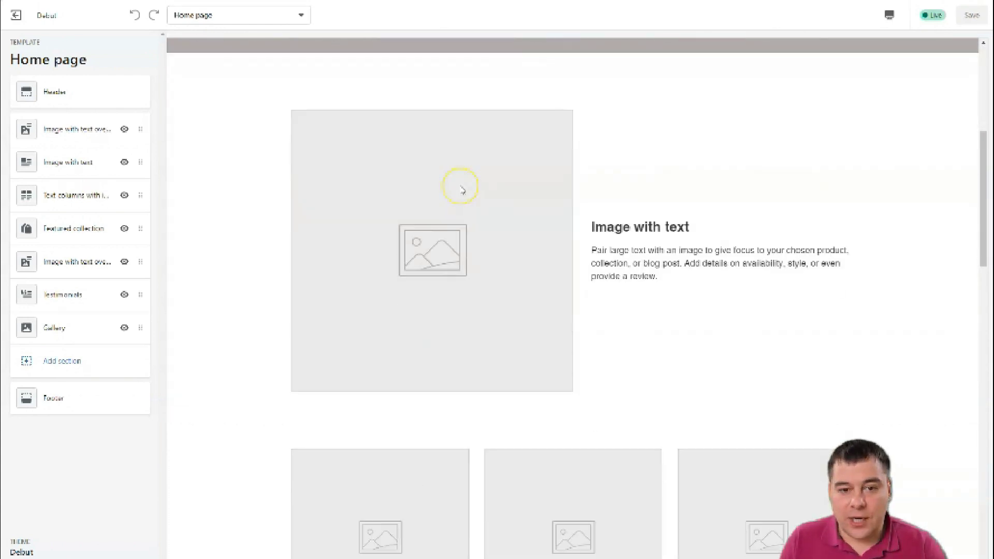
{"action": "scroll", "coordinate": [461, 190], "scroll_direction": "down", "scroll_amount": 12}
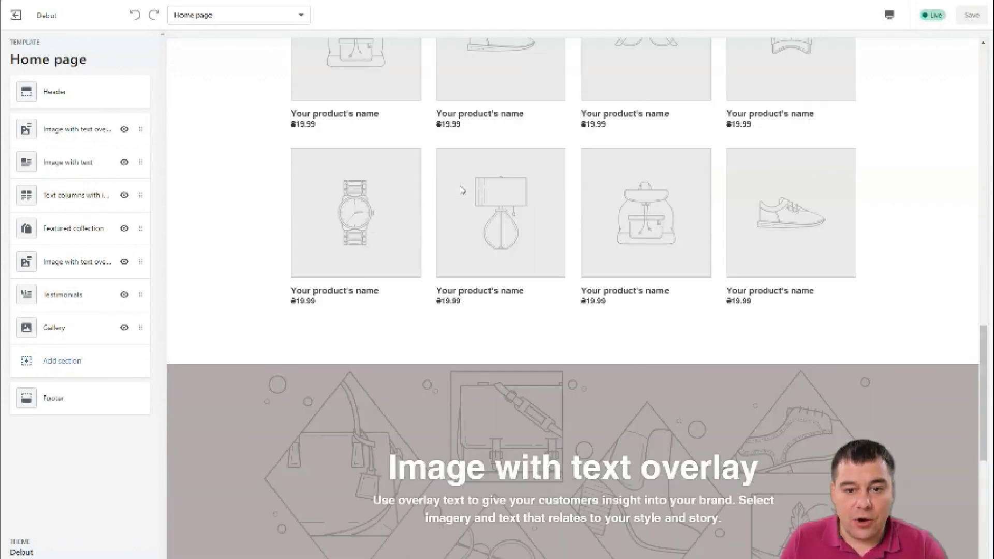
{"action": "scroll", "coordinate": [461, 190], "scroll_direction": "down", "scroll_amount": 6}
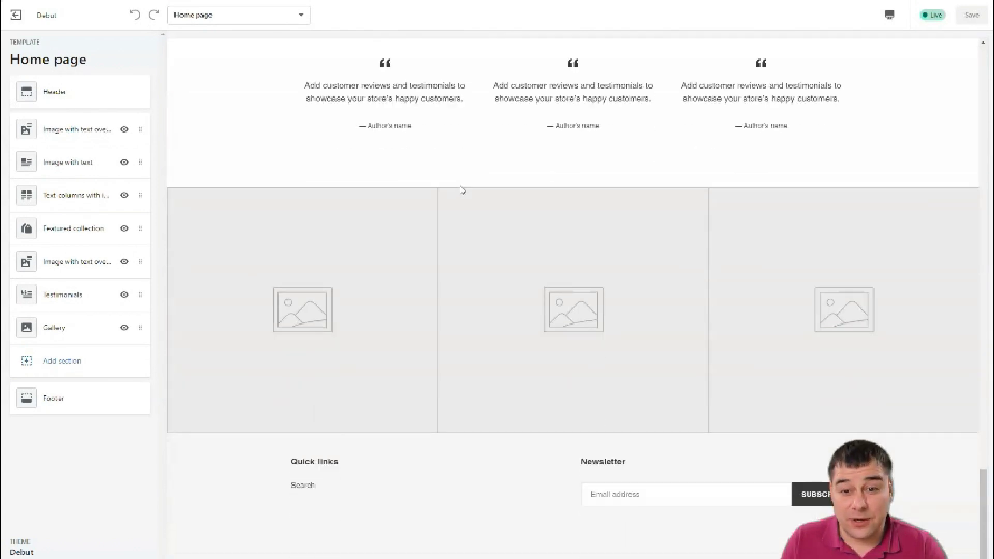
{"action": "scroll", "coordinate": [463, 190], "scroll_direction": "up", "scroll_amount": 12}
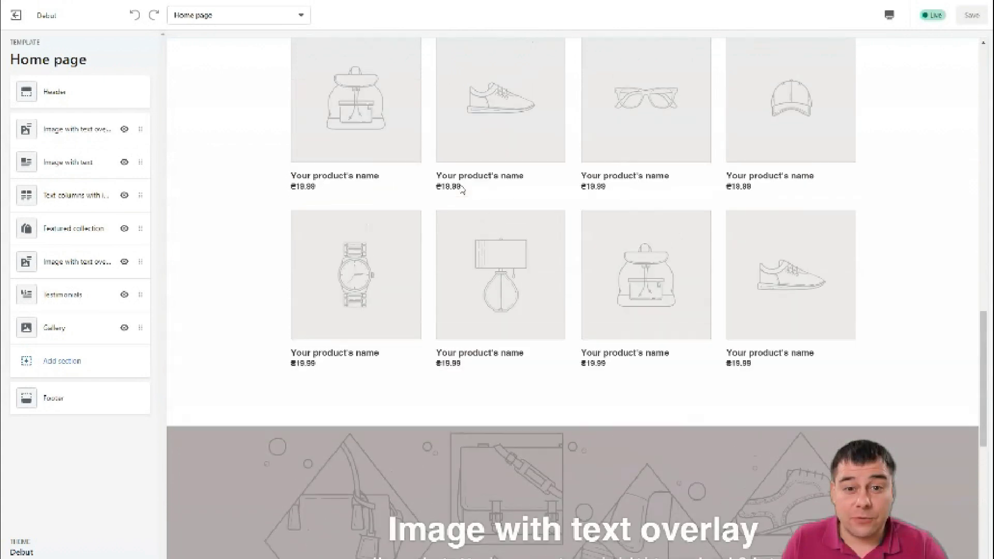
{"action": "scroll", "coordinate": [463, 190], "scroll_direction": "up", "scroll_amount": 10}
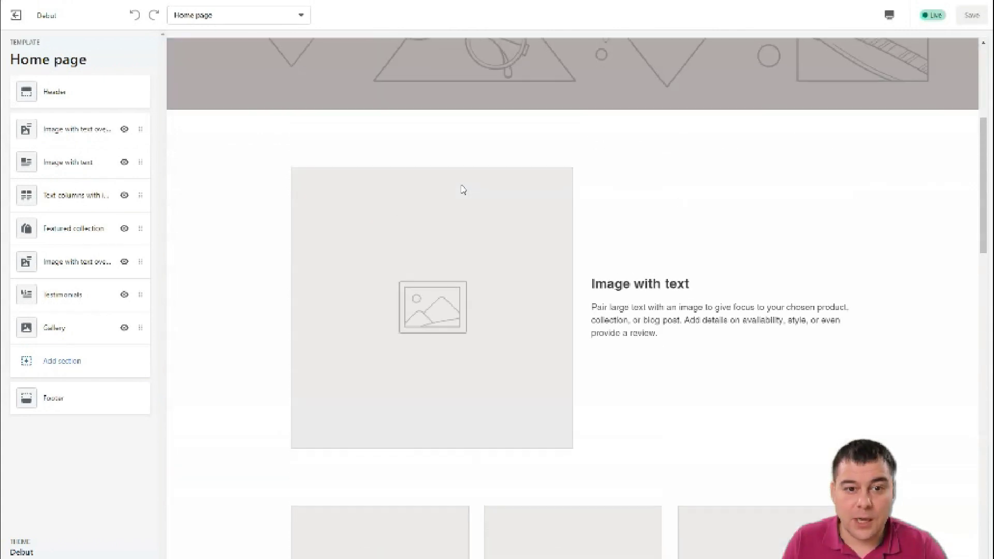
{"action": "scroll", "coordinate": [464, 194], "scroll_direction": "up", "scroll_amount": 5}
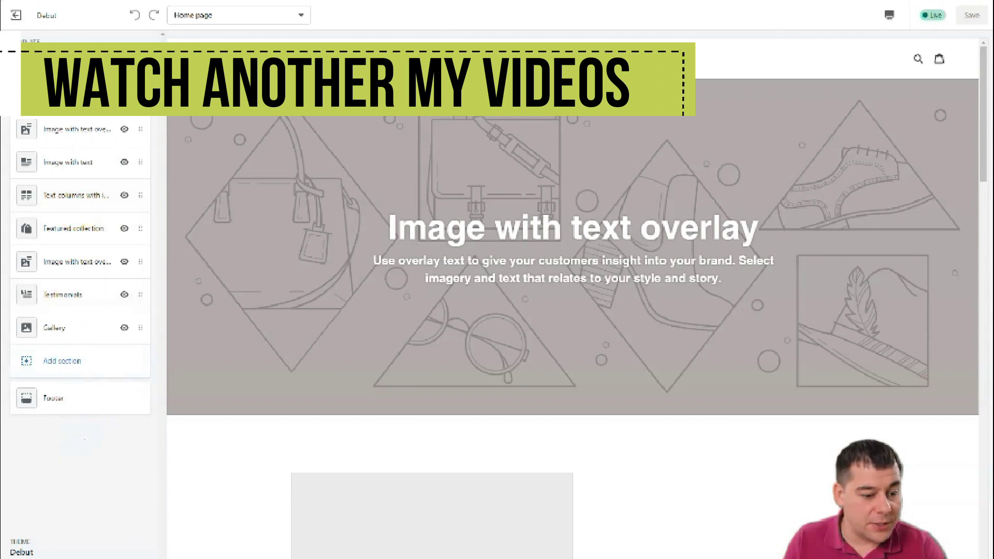
- Open the settings of the first image with text overlay section and browse to the food collection in the free images
{"action": "left_click", "coordinate": [62, 131]}
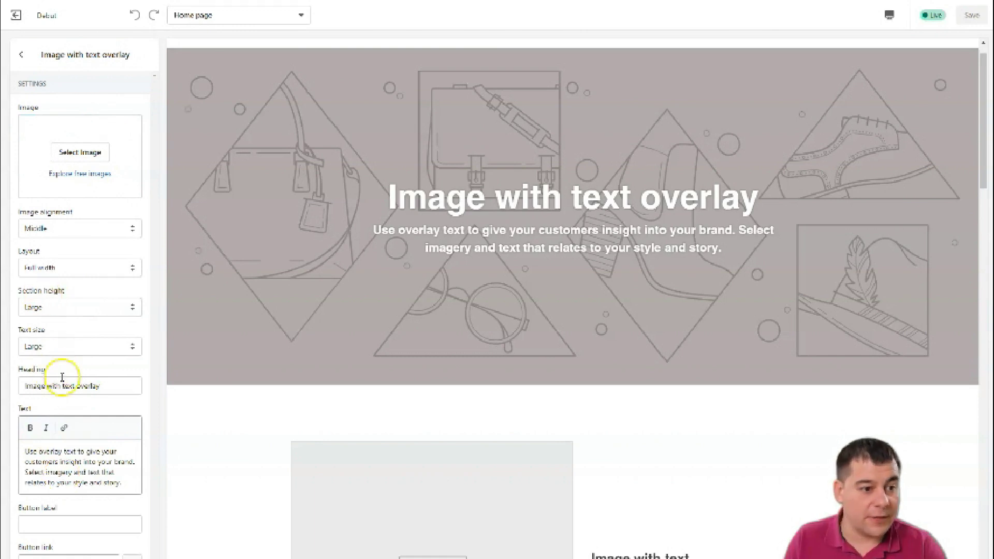
{"action": "left_click", "coordinate": [68, 174]}
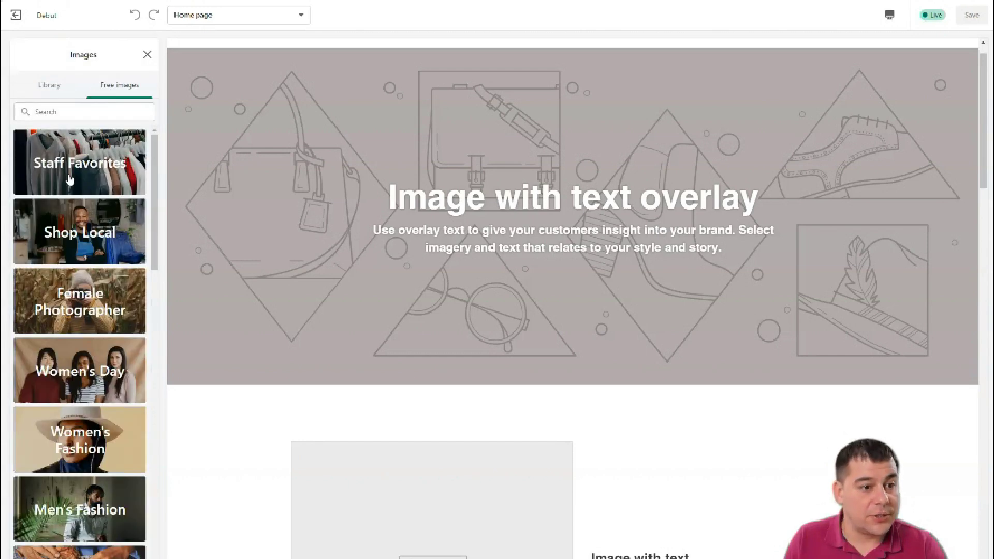
{"action": "left_click", "coordinate": [80, 212]}
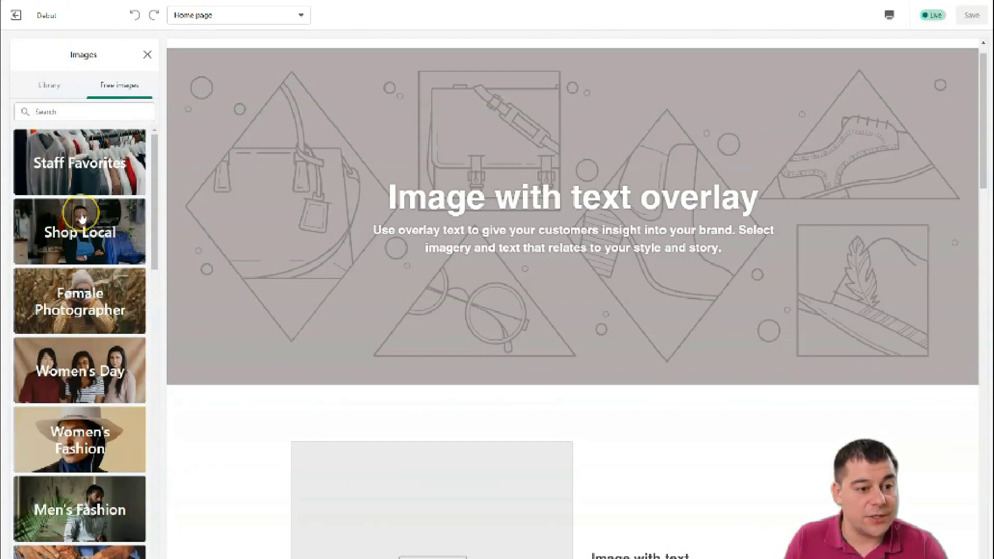
{"action": "scroll", "coordinate": [82, 219], "scroll_direction": "down", "scroll_amount": 6}
{"action": "scroll", "coordinate": [82, 219], "scroll_direction": "down", "scroll_amount": 1}
{"action": "left_click", "coordinate": [64, 211]}
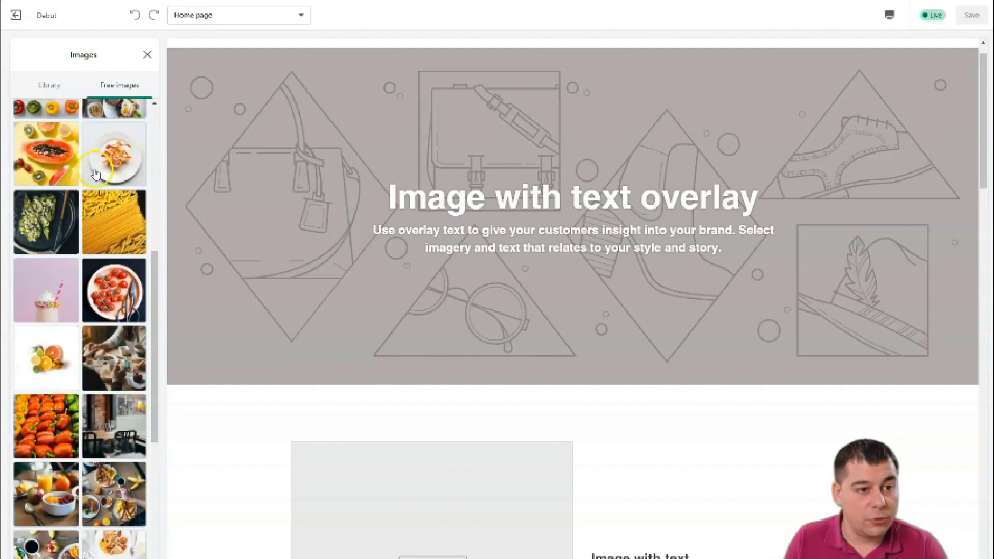
- Try the free photo of a croissant beside a mug as the section's background image
{"action": "scroll", "coordinate": [110, 208], "scroll_direction": "down", "scroll_amount": 3}
{"action": "scroll", "coordinate": [112, 213], "scroll_direction": "down", "scroll_amount": 4}
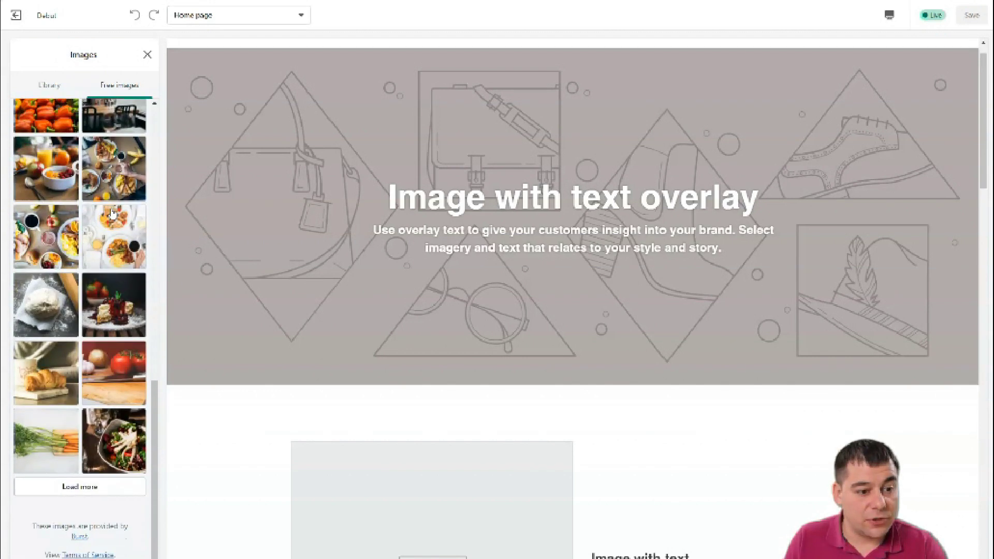
{"action": "left_click", "coordinate": [33, 366]}
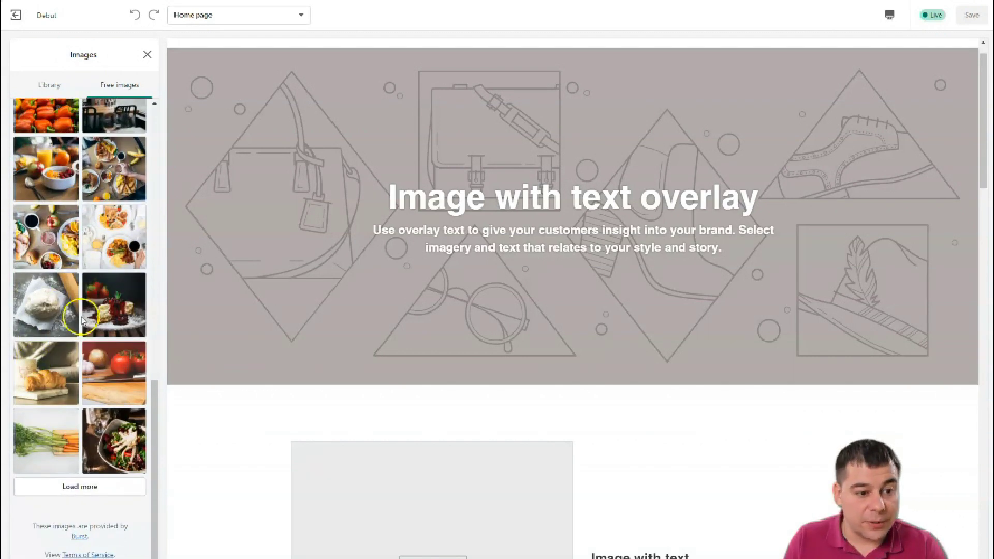
{"action": "left_click", "coordinate": [42, 376]}
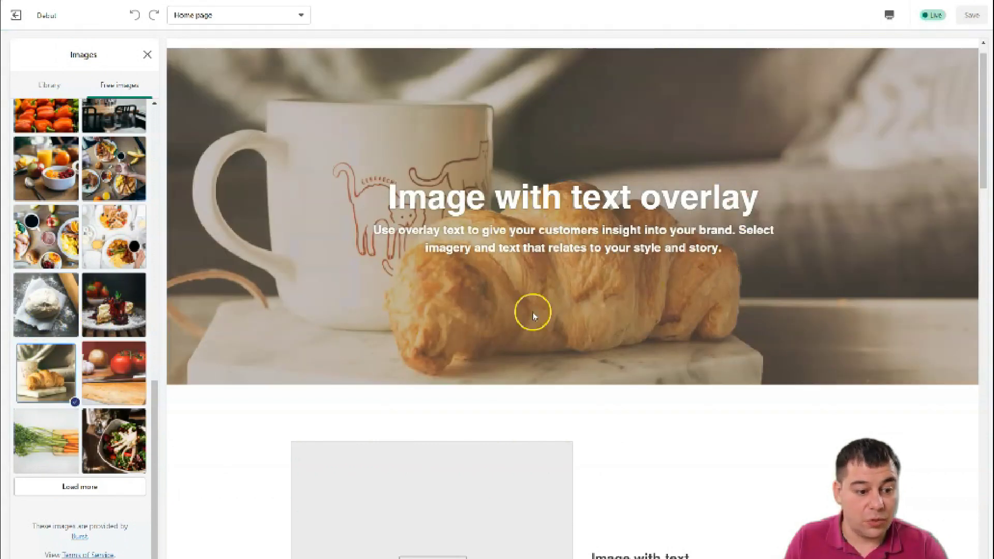
- Load more free food photos, set the raw steak and skewers on a grill as the section's image, and return to its settings
{"action": "left_click", "coordinate": [72, 489]}
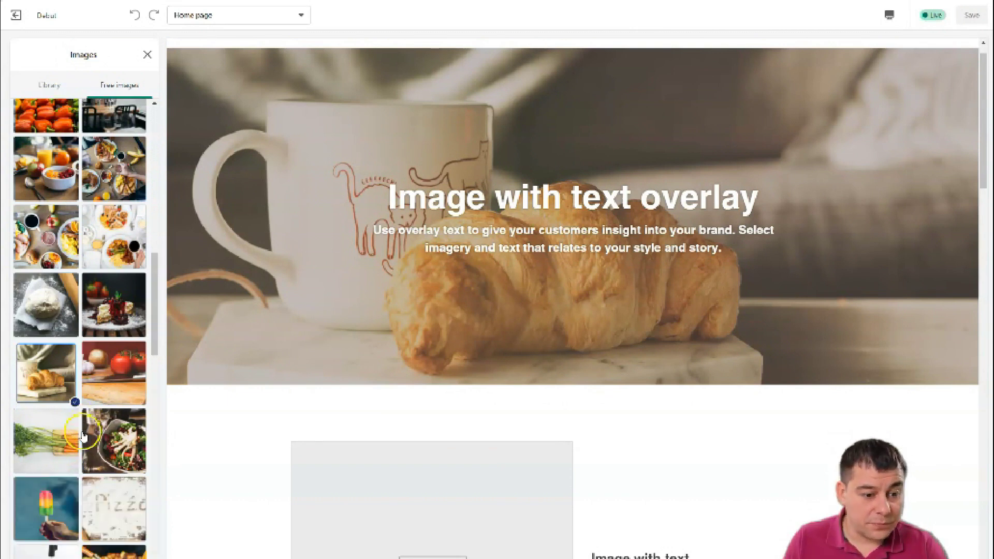
{"action": "scroll", "coordinate": [83, 437], "scroll_direction": "down", "scroll_amount": 5}
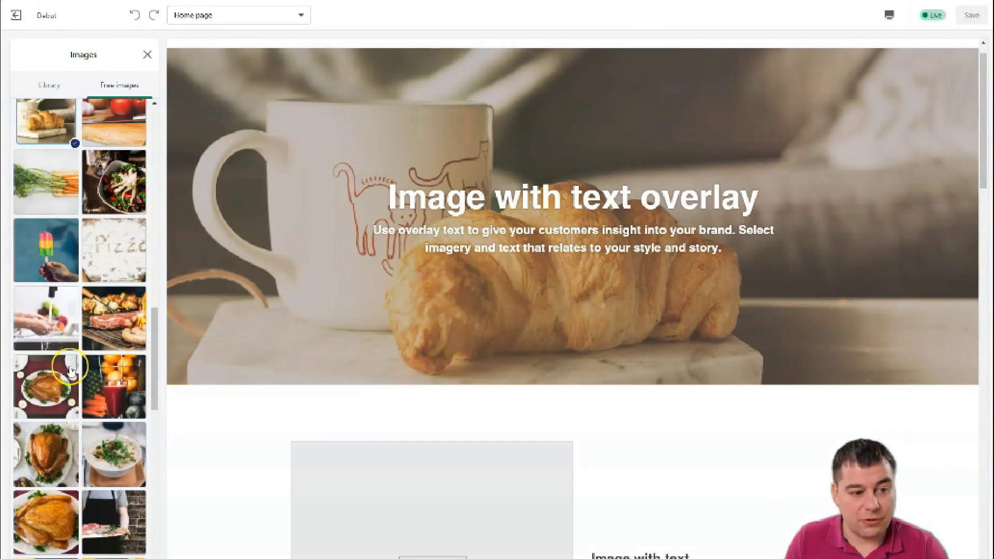
{"action": "scroll", "coordinate": [78, 377], "scroll_direction": "down", "scroll_amount": 2}
{"action": "left_click", "coordinate": [58, 424]}
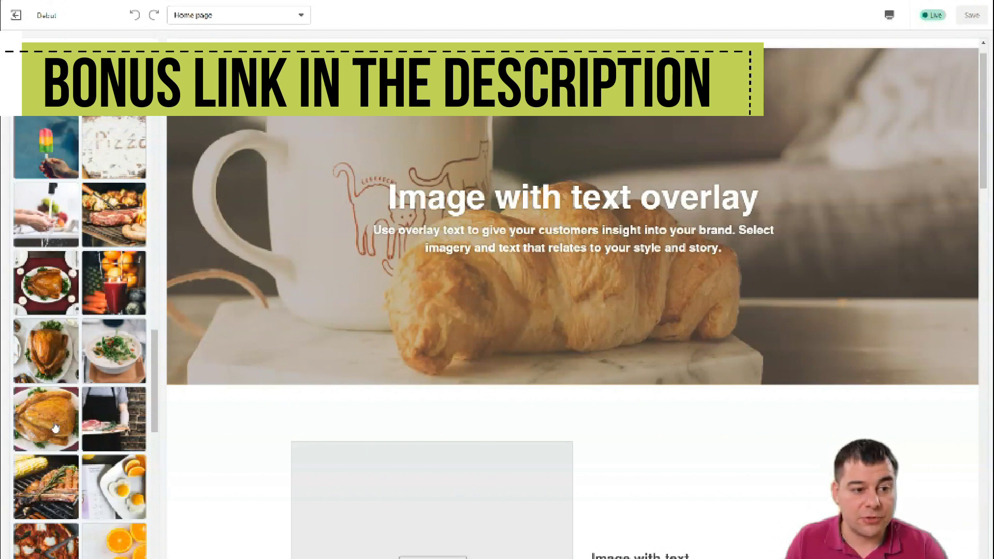
{"action": "scroll", "coordinate": [55, 428], "scroll_direction": "down", "scroll_amount": 3}
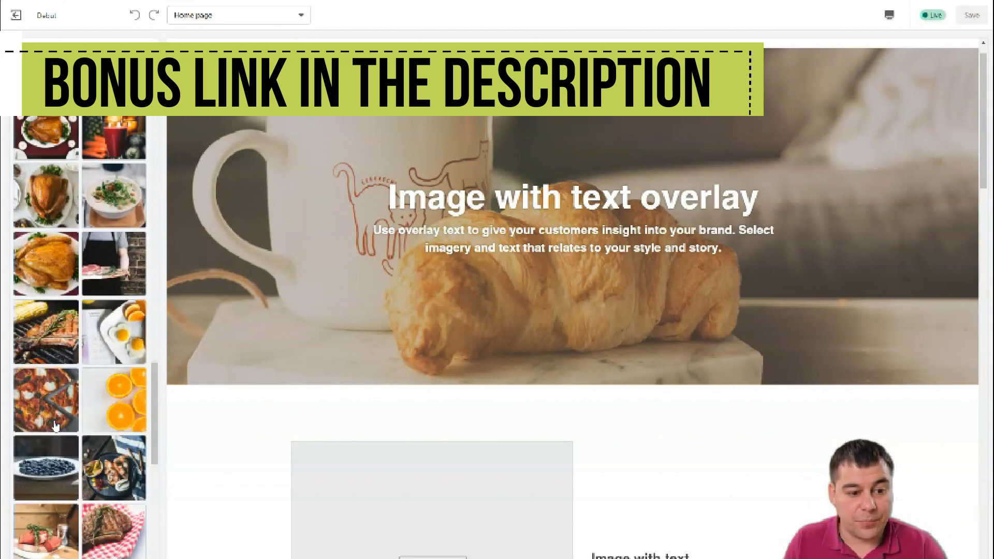
{"action": "scroll", "coordinate": [55, 427], "scroll_direction": "down", "scroll_amount": 2}
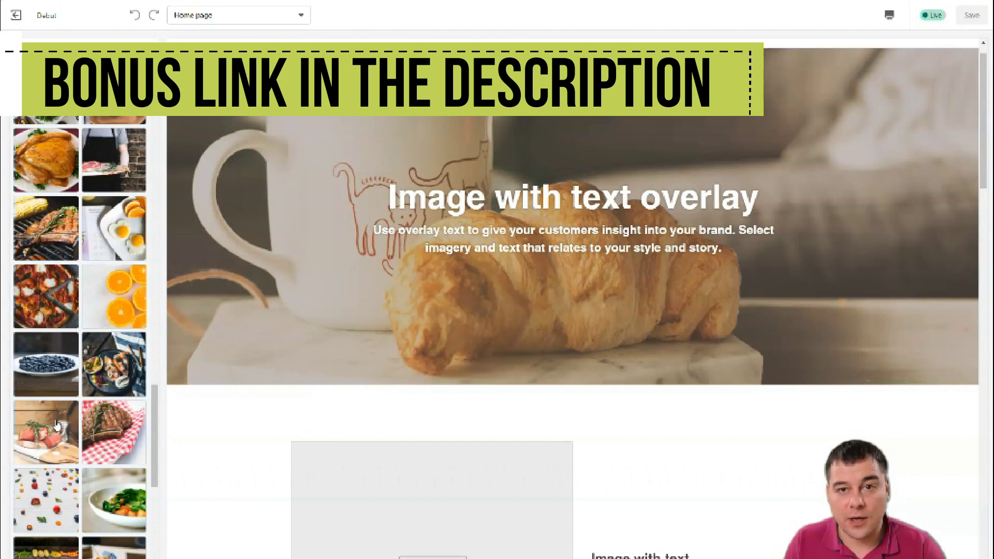
{"action": "scroll", "coordinate": [56, 426], "scroll_direction": "down", "scroll_amount": 3}
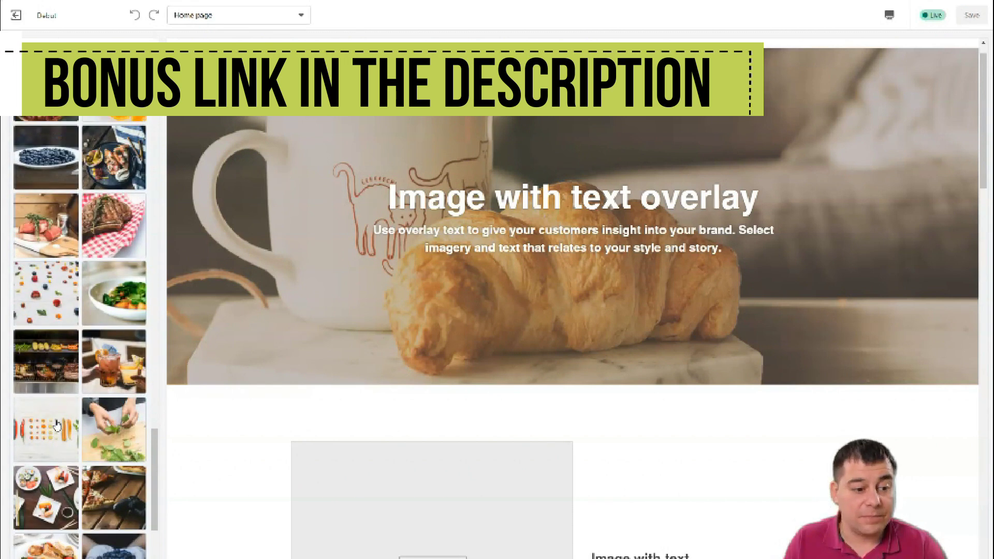
{"action": "scroll", "coordinate": [57, 426], "scroll_direction": "down", "scroll_amount": 2}
{"action": "scroll", "coordinate": [57, 426], "scroll_direction": "down", "scroll_amount": 2}
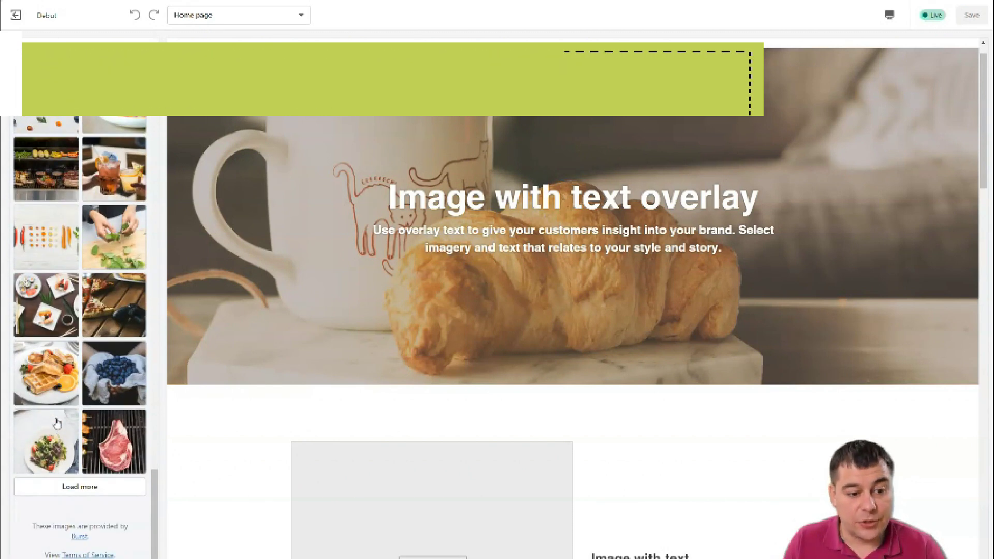
{"action": "left_click", "coordinate": [113, 440]}
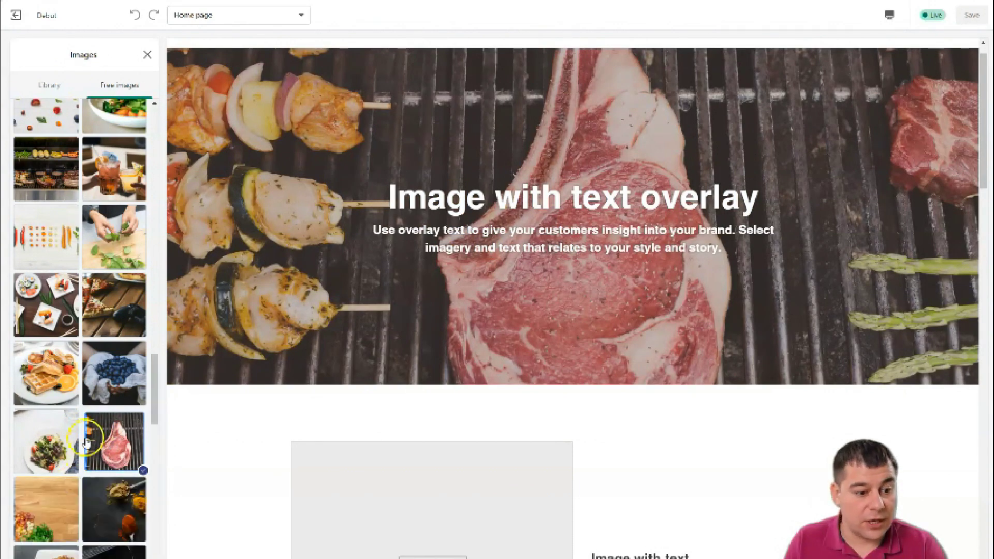
{"action": "scroll", "coordinate": [85, 435], "scroll_direction": "down", "scroll_amount": 8}
{"action": "scroll", "coordinate": [85, 435], "scroll_direction": "down", "scroll_amount": 2}
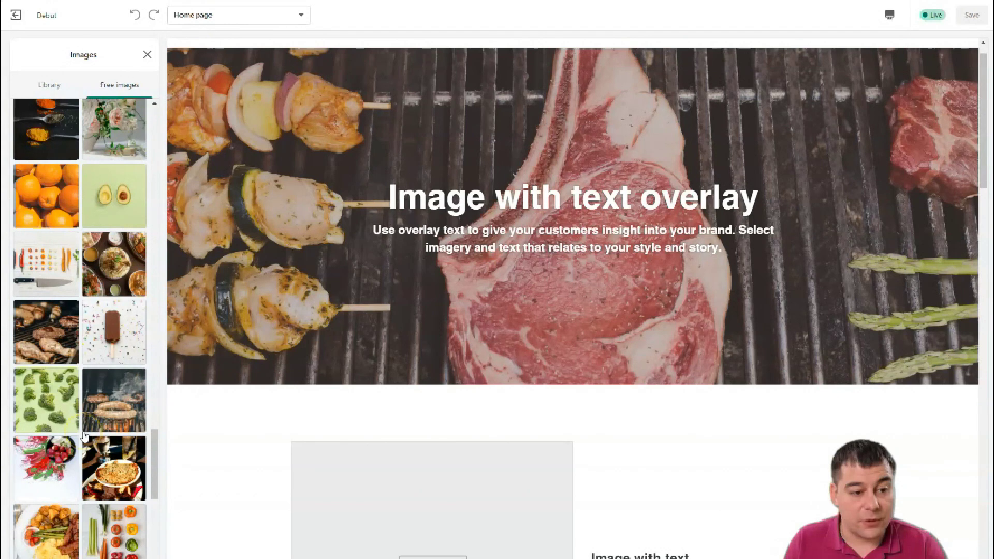
{"action": "scroll", "coordinate": [85, 435], "scroll_direction": "down", "scroll_amount": 4}
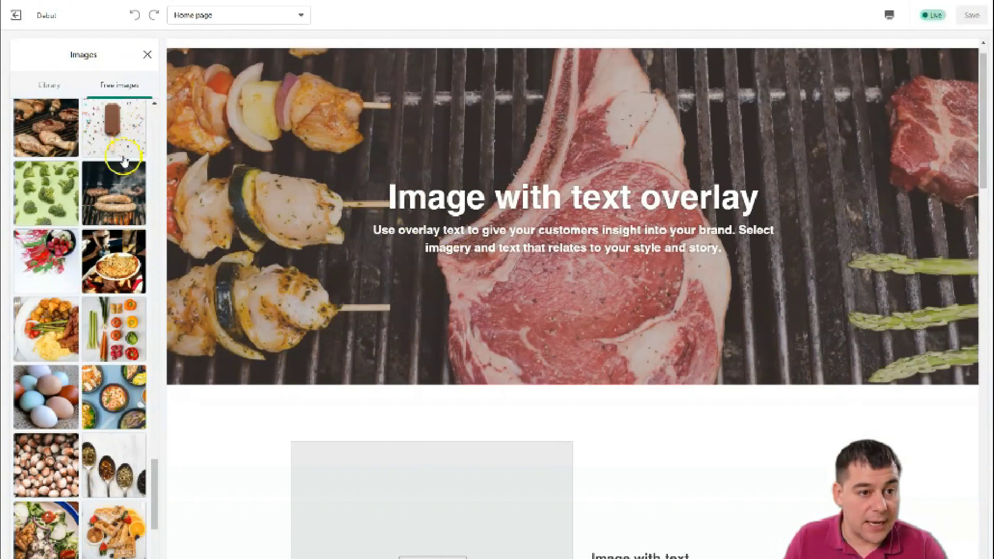
{"action": "left_click", "coordinate": [123, 207]}
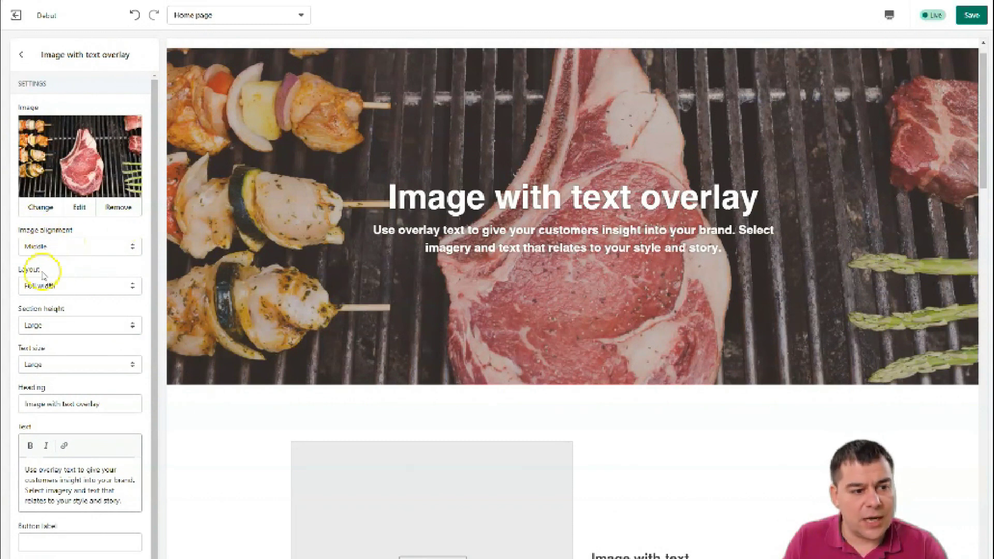
- Try the Fixed width layout on the image with text overlay section and restore it to Full width
{"action": "left_click", "coordinate": [132, 285]}
{"action": "left_click", "coordinate": [110, 311]}
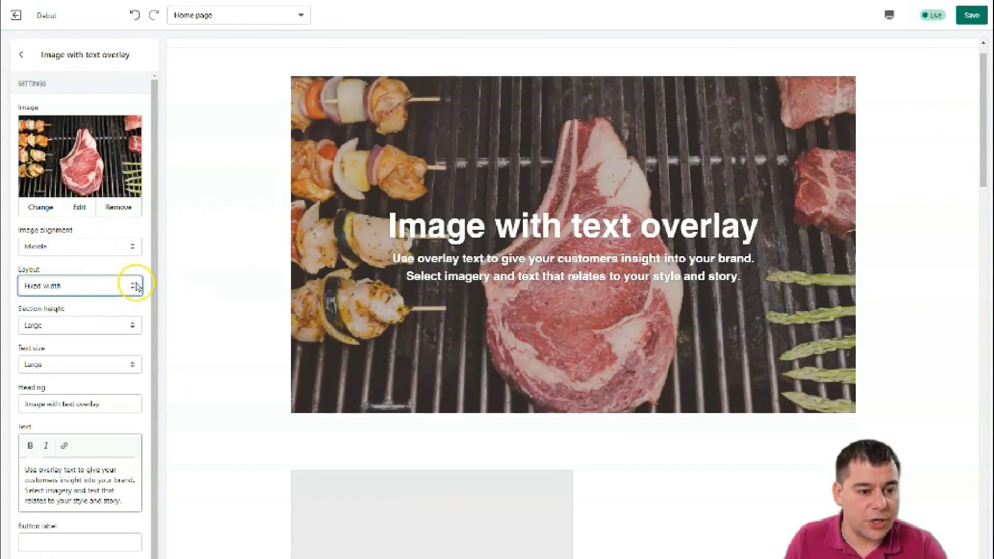
{"action": "left_click", "coordinate": [136, 286]}
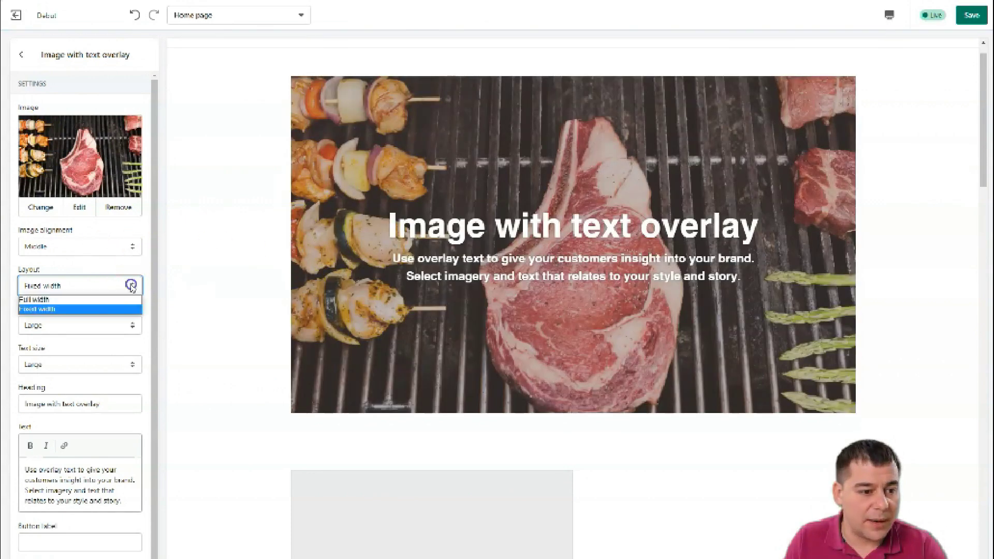
{"action": "left_click", "coordinate": [80, 302]}
{"action": "left_click", "coordinate": [95, 302]}
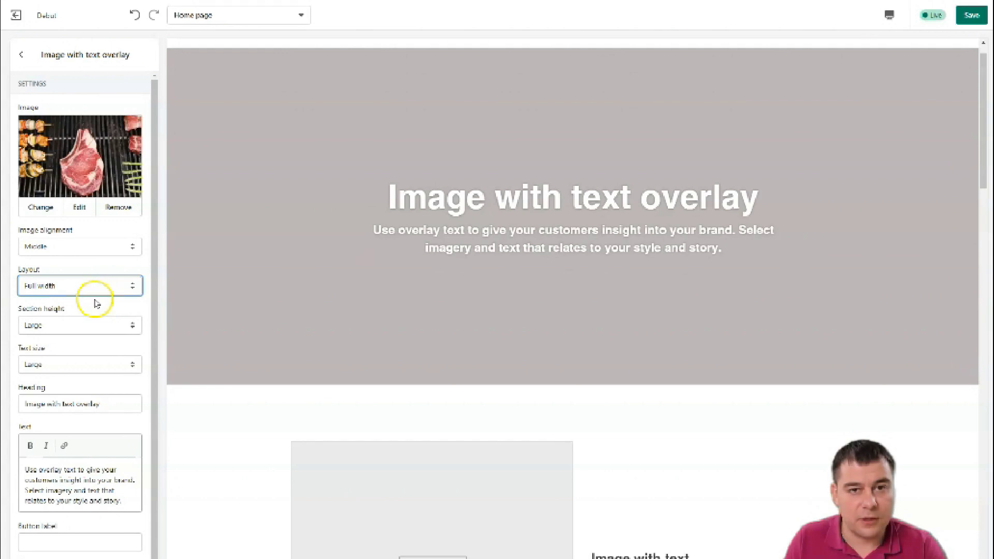
{"action": "scroll", "coordinate": [94, 302], "scroll_direction": "down", "scroll_amount": 1}
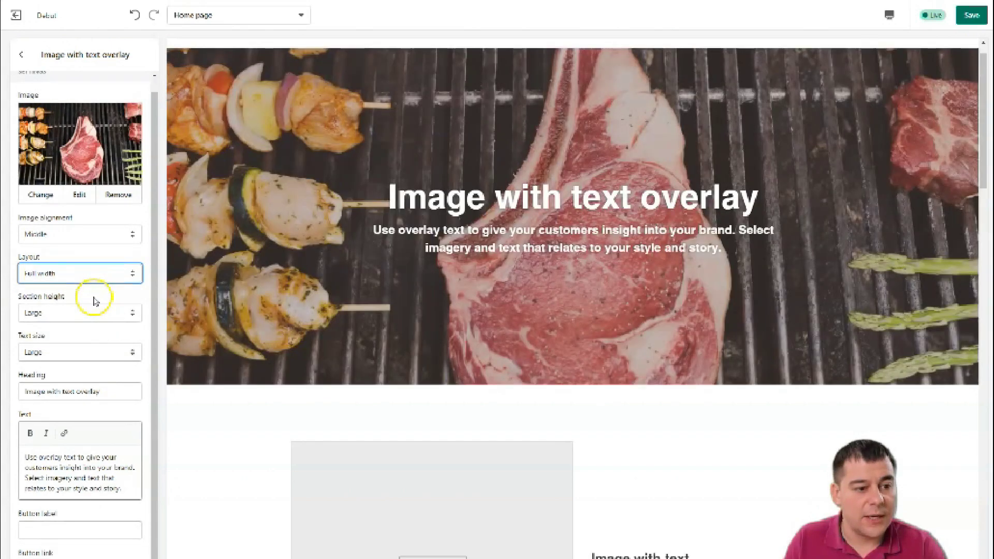
- Try the Extra Small and Medium section heights on the image with text overlay section and set the height to Extra Large
{"action": "left_click", "coordinate": [136, 312]}
{"action": "left_click", "coordinate": [67, 336]}
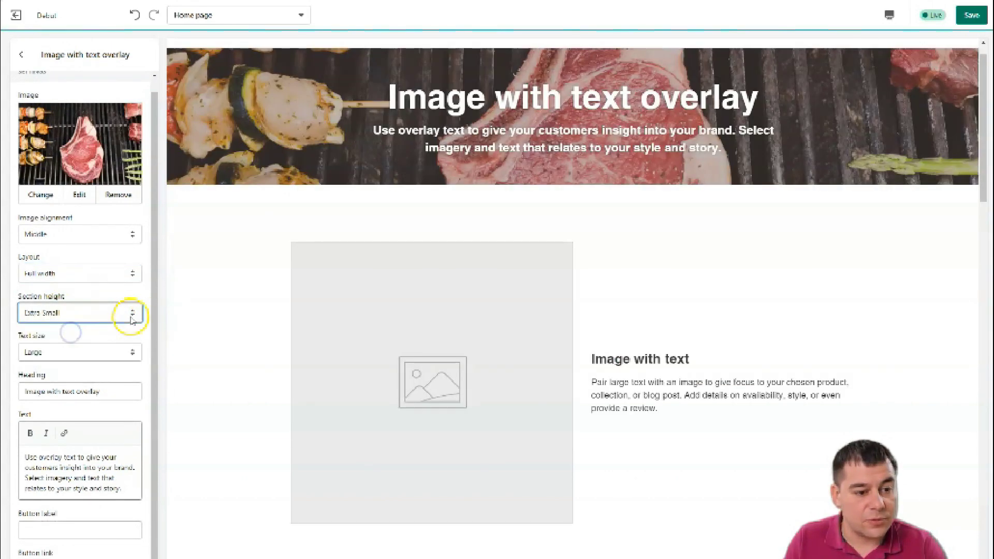
{"action": "left_click", "coordinate": [133, 313]}
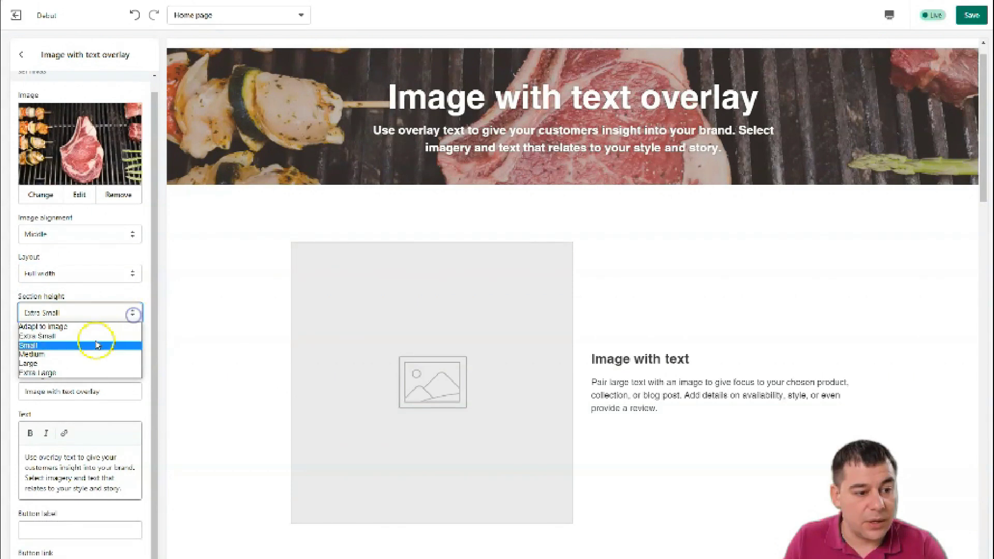
{"action": "left_click", "coordinate": [70, 355]}
{"action": "left_click", "coordinate": [133, 313]}
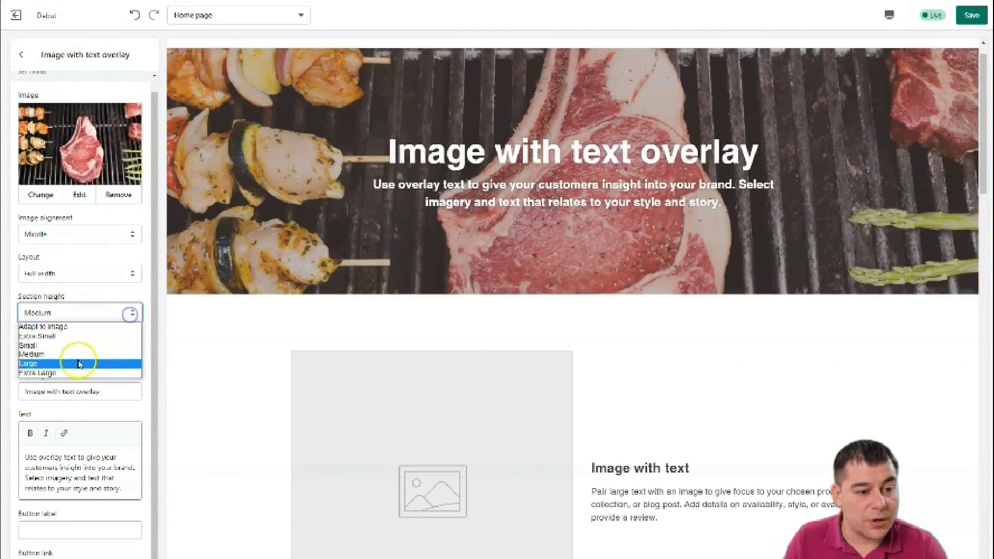
{"action": "left_click", "coordinate": [72, 373]}
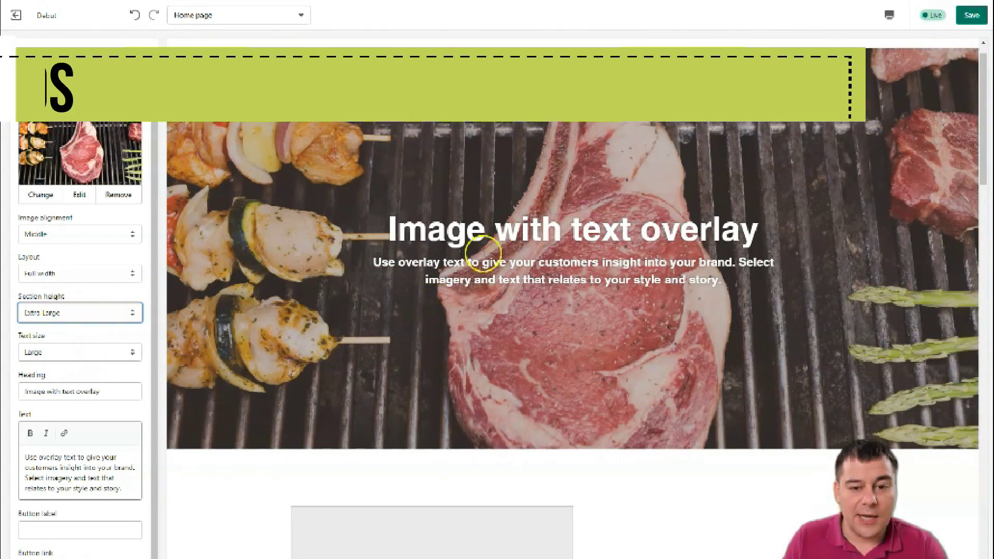
- Shorten the overlay section's heading to "Image" and clear its body text
{"action": "double_click", "coordinate": [528, 229]}
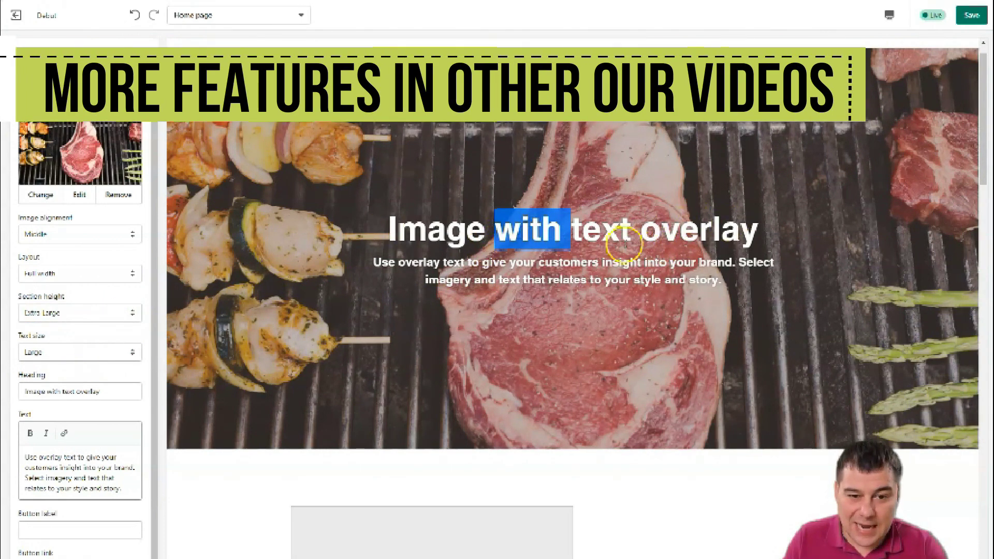
{"action": "left_click", "coordinate": [46, 389]}
{"action": "left_click_drag", "start_coordinate": [126, 390], "coordinate": [53, 396]}
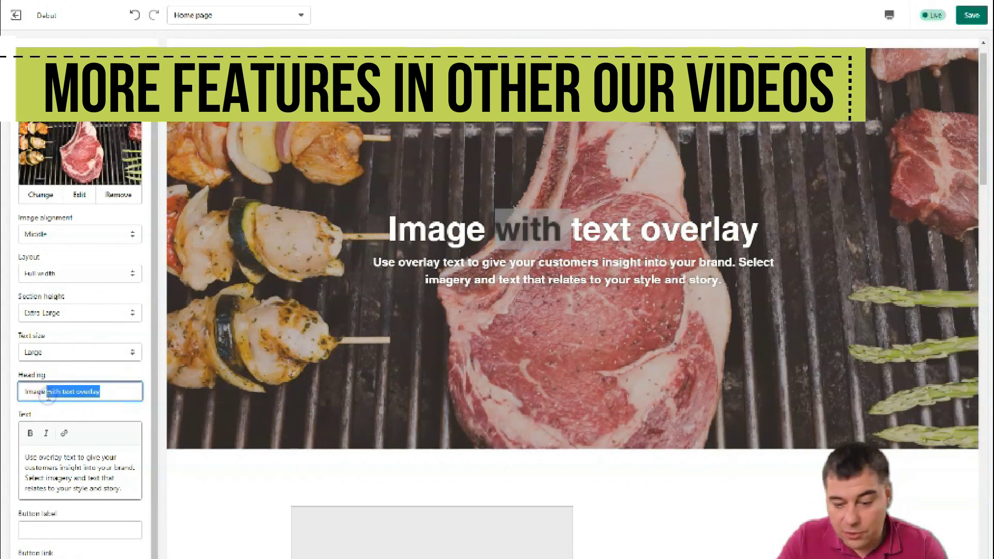
{"action": "key", "text": "BackSpace"}
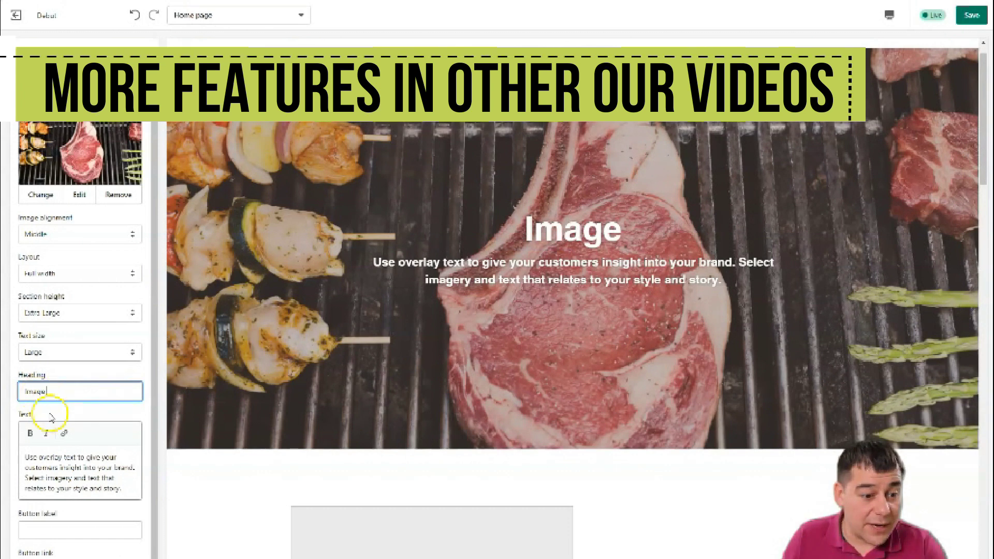
{"action": "left_click_drag", "start_coordinate": [25, 457], "coordinate": [129, 490]}
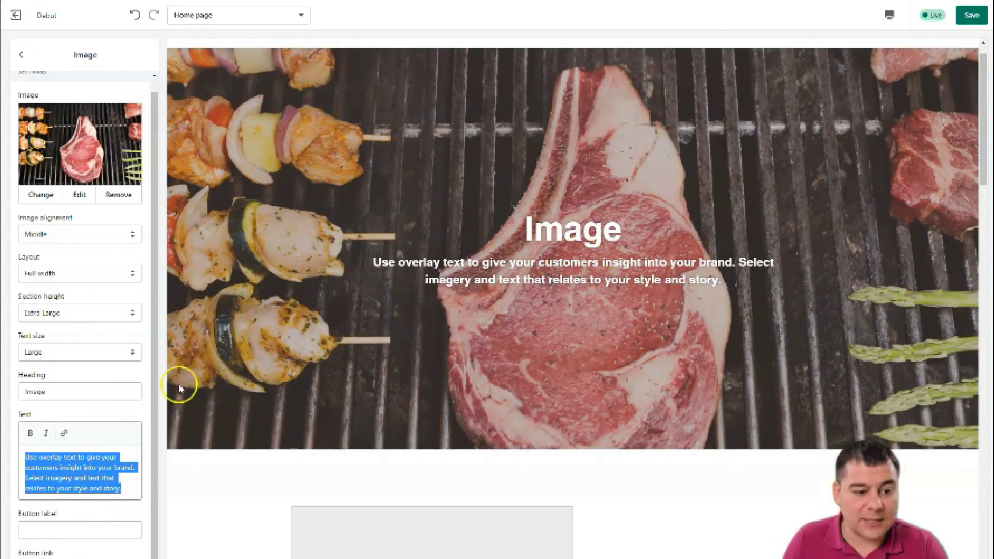
{"action": "key", "text": "BackSpace"}
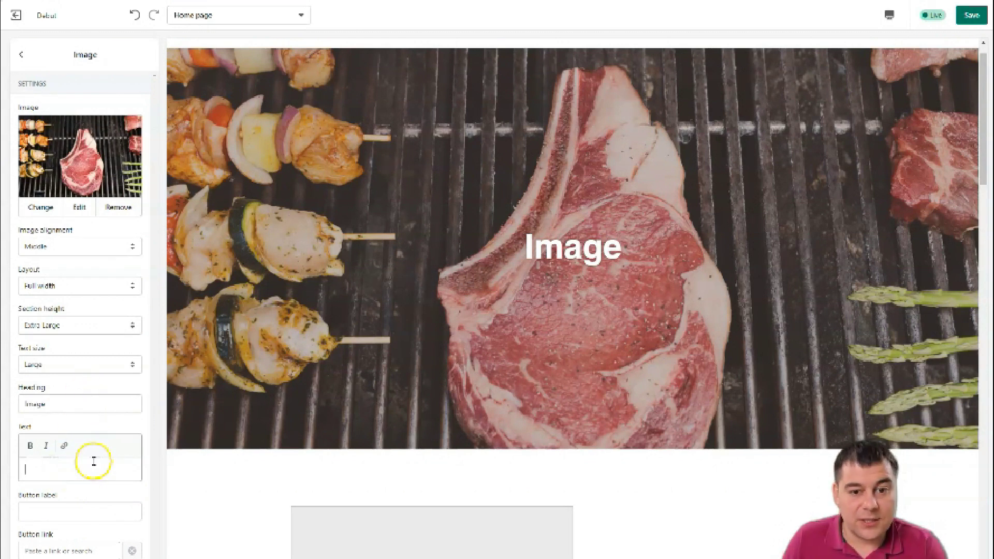
- Replace the overlay section's heading with "My business" and return to the home page's section list
{"action": "left_click_drag", "start_coordinate": [100, 412], "coordinate": [22, 401]}
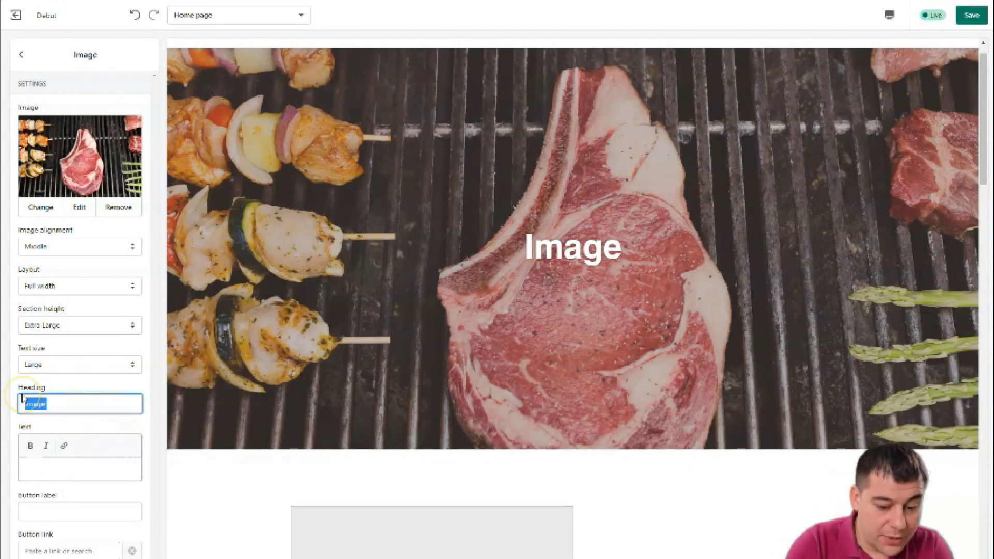
{"action": "type", "text": "My business"}
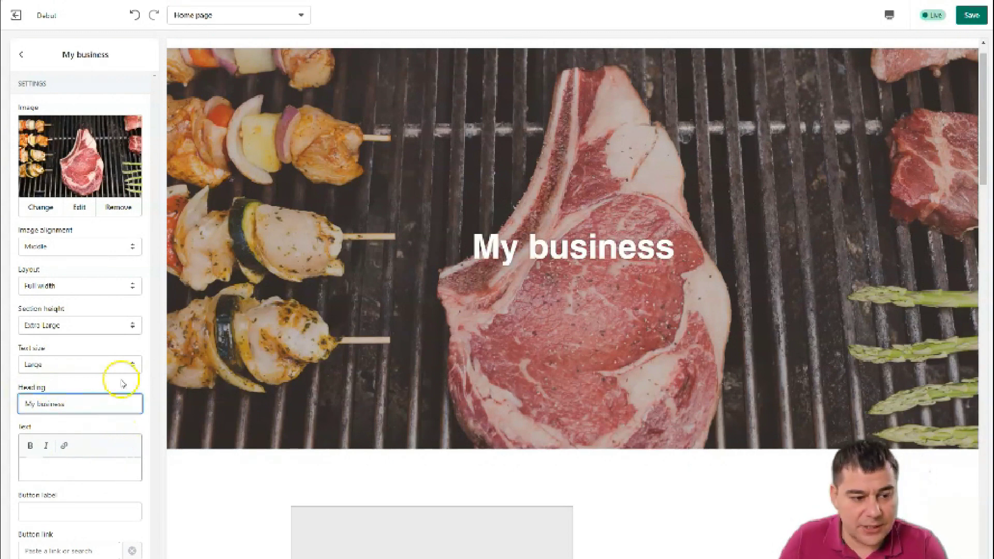
{"action": "left_click", "coordinate": [67, 469]}
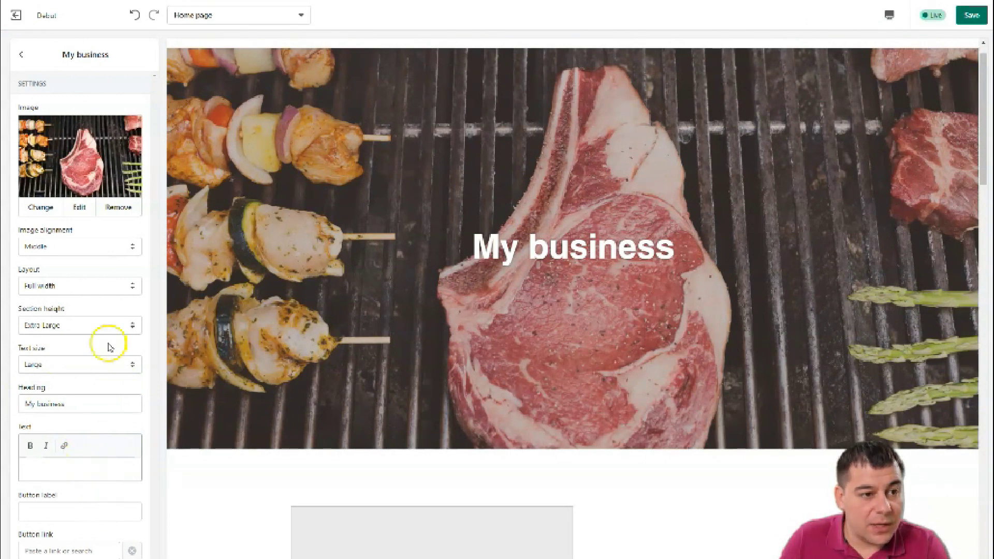
{"action": "left_click", "coordinate": [21, 55]}
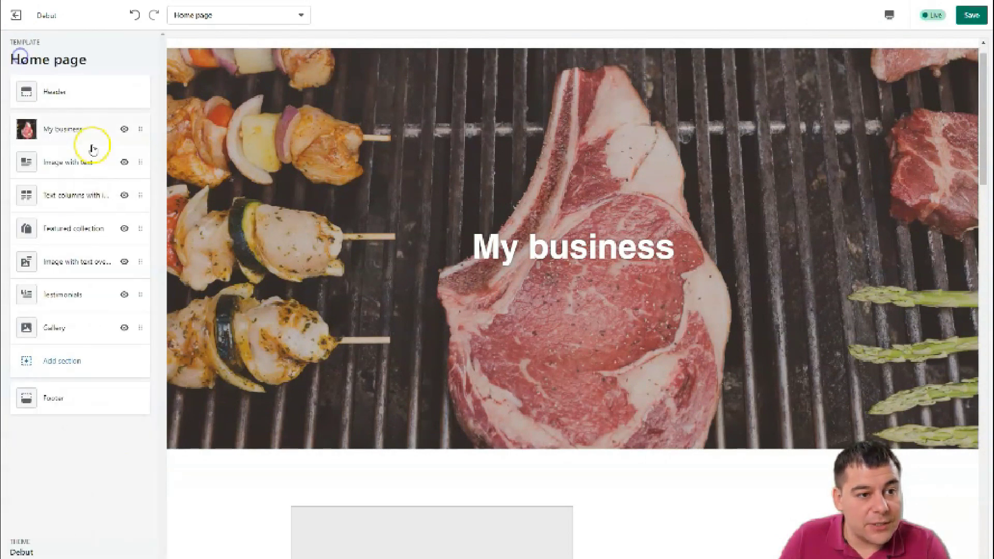
- Open the settings of the Image with text section and browse to the food collection in the free images
{"action": "left_click", "coordinate": [64, 163]}
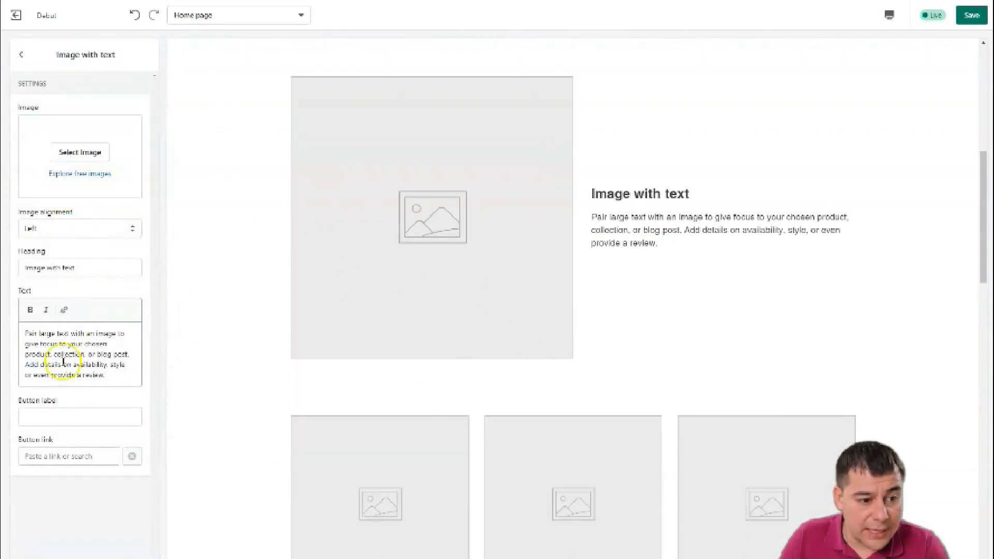
{"action": "left_click", "coordinate": [21, 55]}
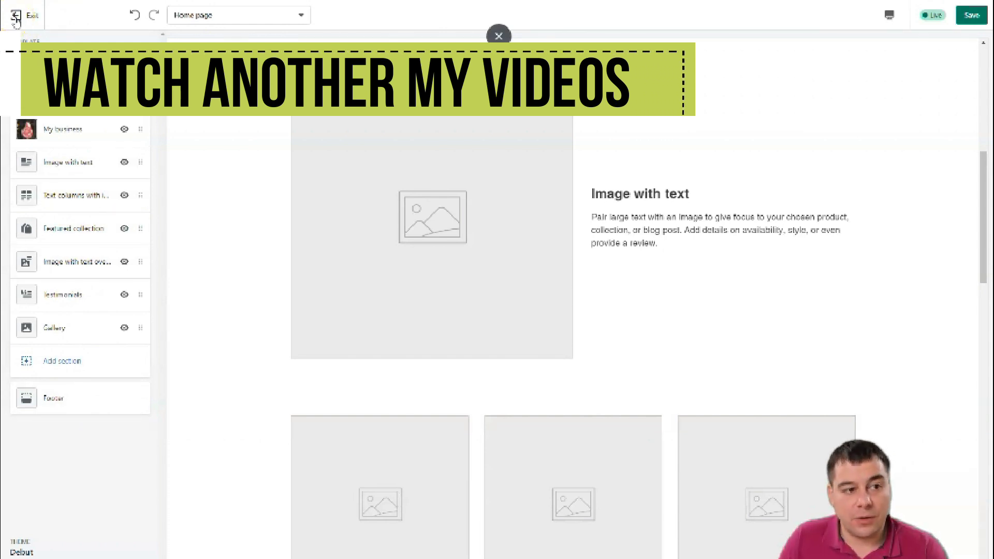
{"action": "left_click", "coordinate": [69, 162]}
{"action": "left_click", "coordinate": [78, 174]}
{"action": "scroll", "coordinate": [83, 248], "scroll_direction": "down", "scroll_amount": 10}
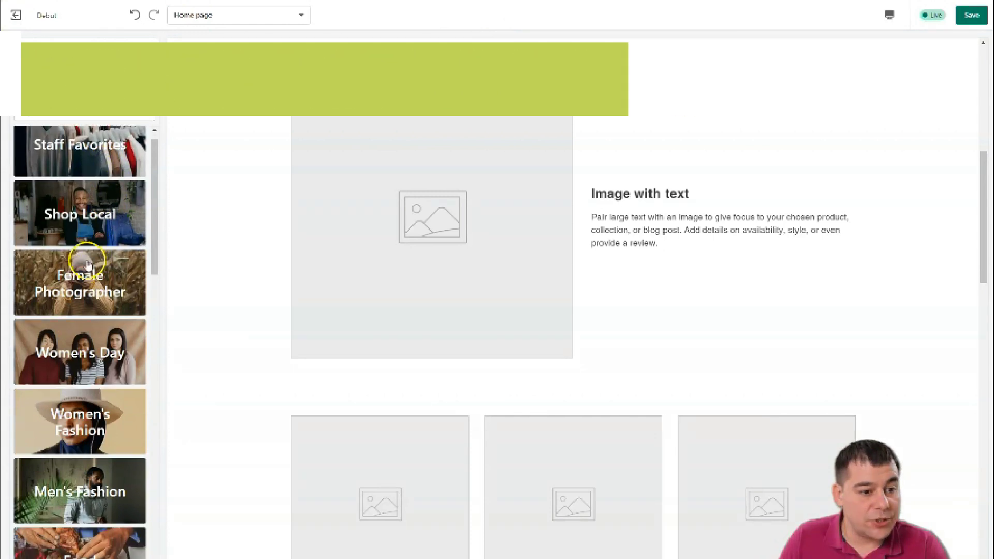
{"action": "scroll", "coordinate": [88, 318], "scroll_direction": "up", "scroll_amount": 4}
{"action": "left_click", "coordinate": [82, 264]}
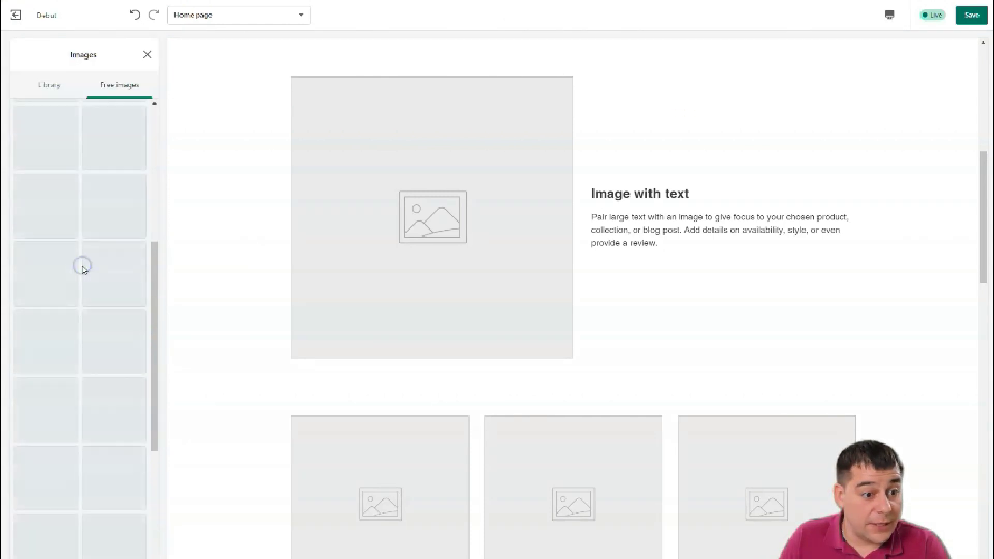
- Load more free food photos, try the steak and sausages on a flaming grill as the section's image, and close the image picker
{"action": "scroll", "coordinate": [31, 296], "scroll_direction": "down", "scroll_amount": 7}
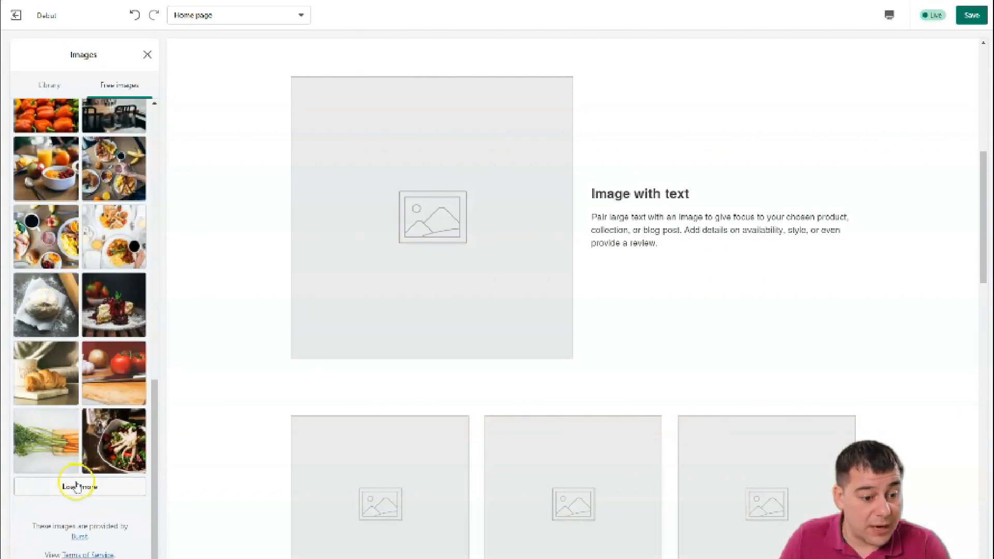
{"action": "left_click", "coordinate": [77, 484]}
{"action": "scroll", "coordinate": [77, 363], "scroll_direction": "down", "scroll_amount": 5}
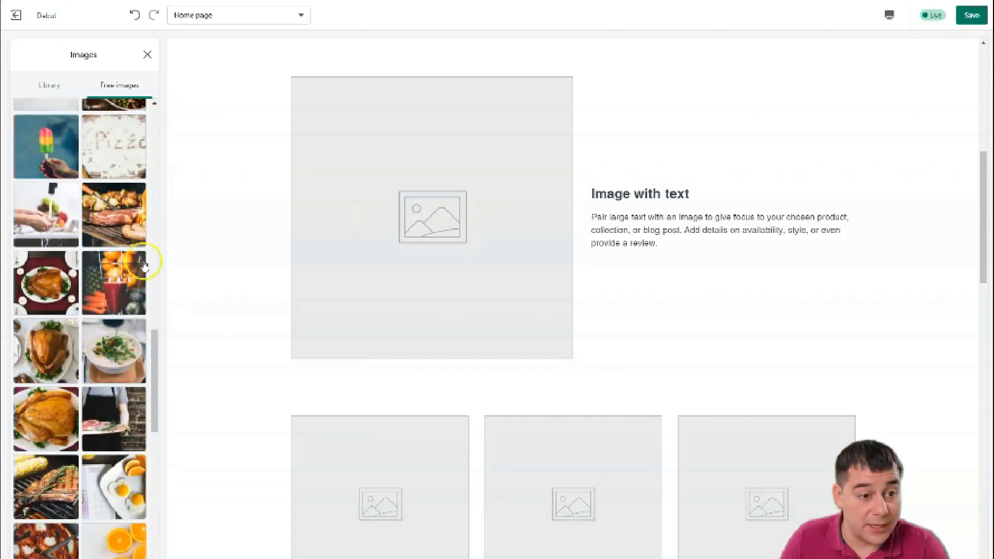
{"action": "left_click", "coordinate": [97, 216]}
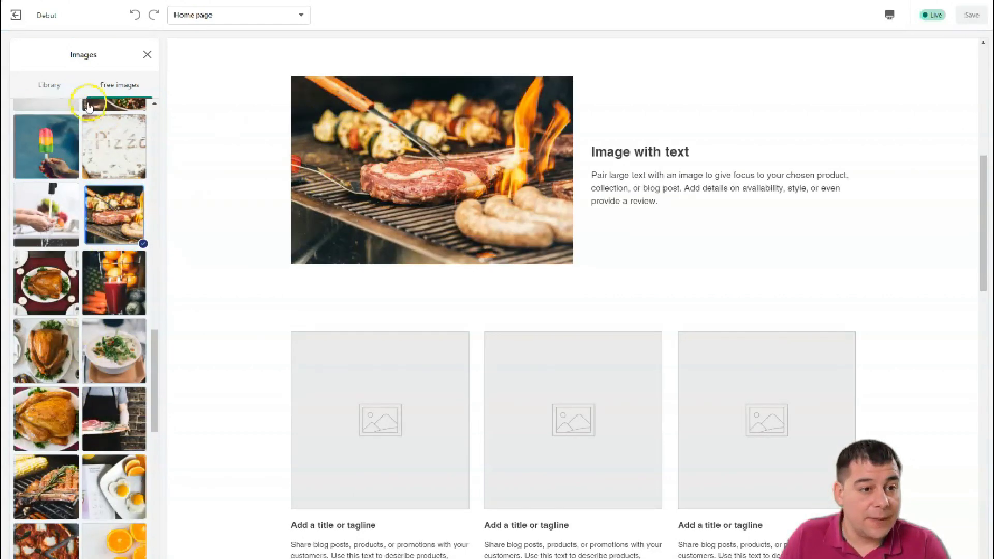
{"action": "left_click", "coordinate": [147, 55]}
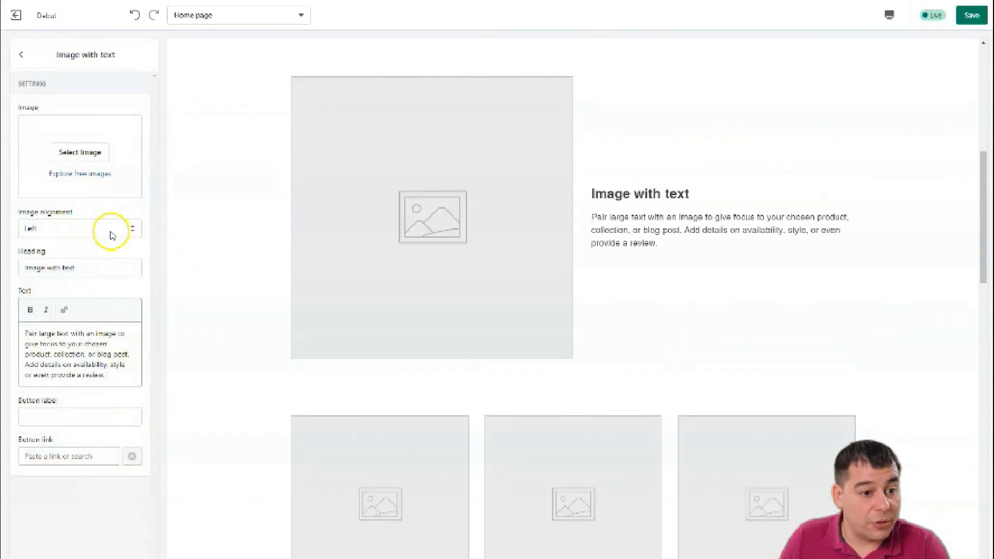
- Set the Image with text section's image alignment to Right and return to the section list
{"action": "left_click", "coordinate": [132, 229]}
{"action": "left_click", "coordinate": [96, 253]}
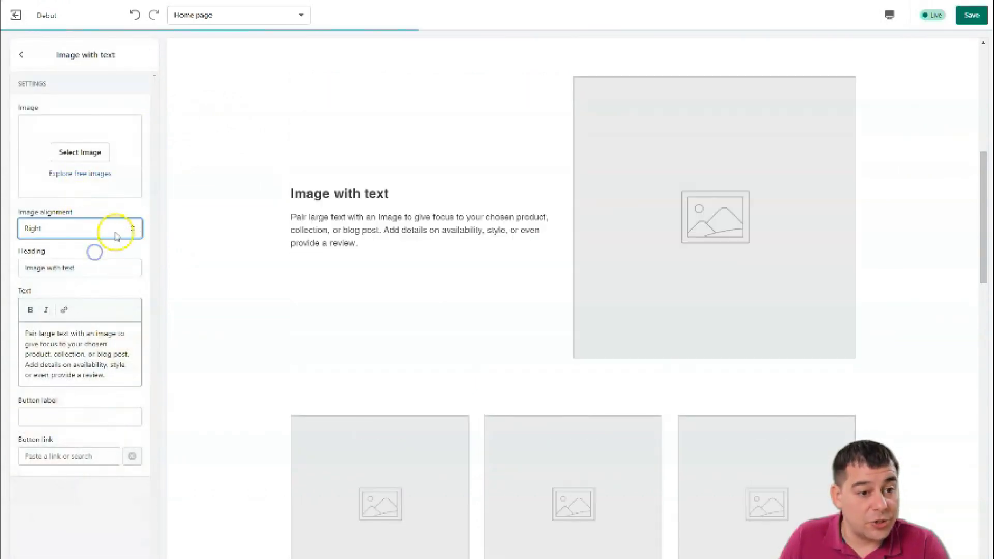
{"action": "left_click", "coordinate": [23, 56]}
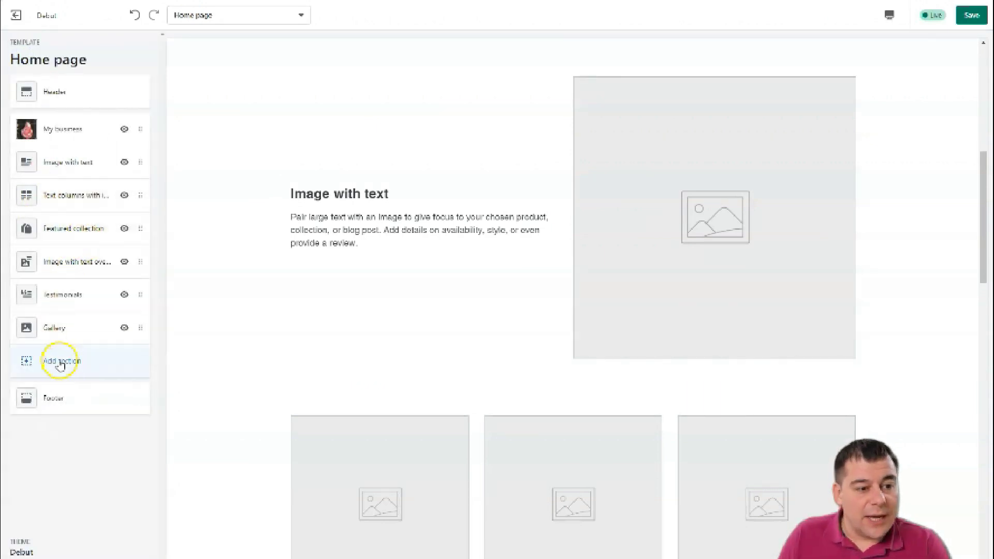
- Remove the Testimonials section from the home page
{"action": "left_click", "coordinate": [92, 292]}
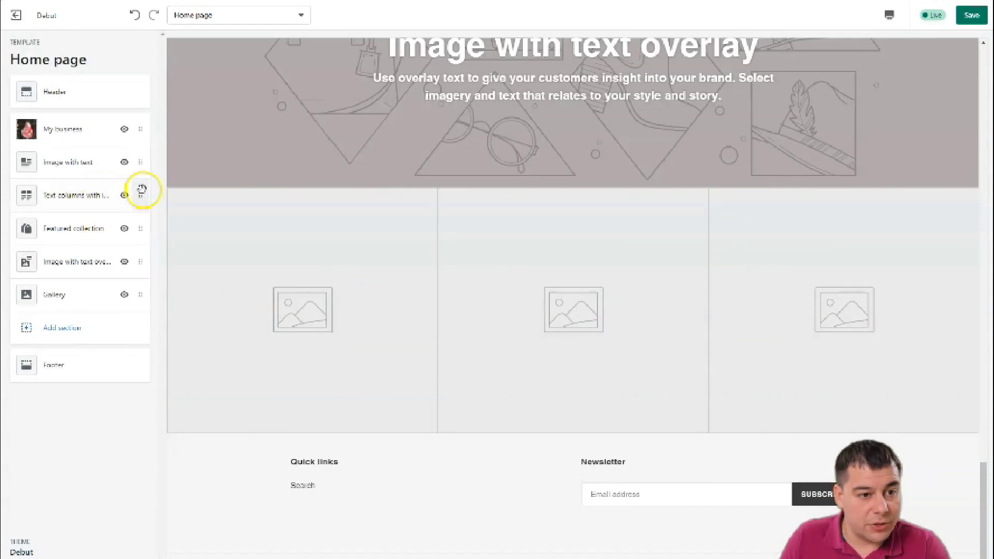
{"action": "right_click", "coordinate": [141, 196]}
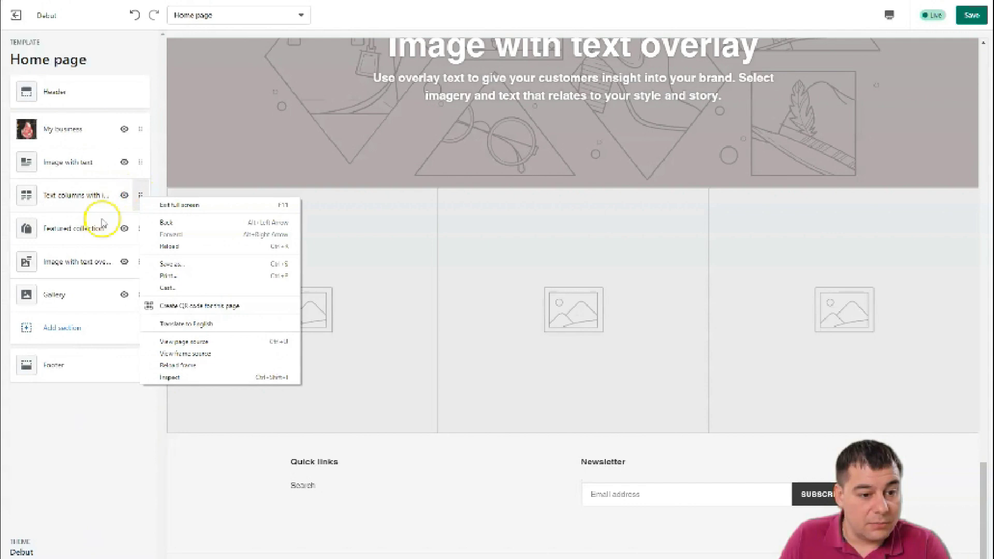
{"action": "left_click", "coordinate": [56, 445]}
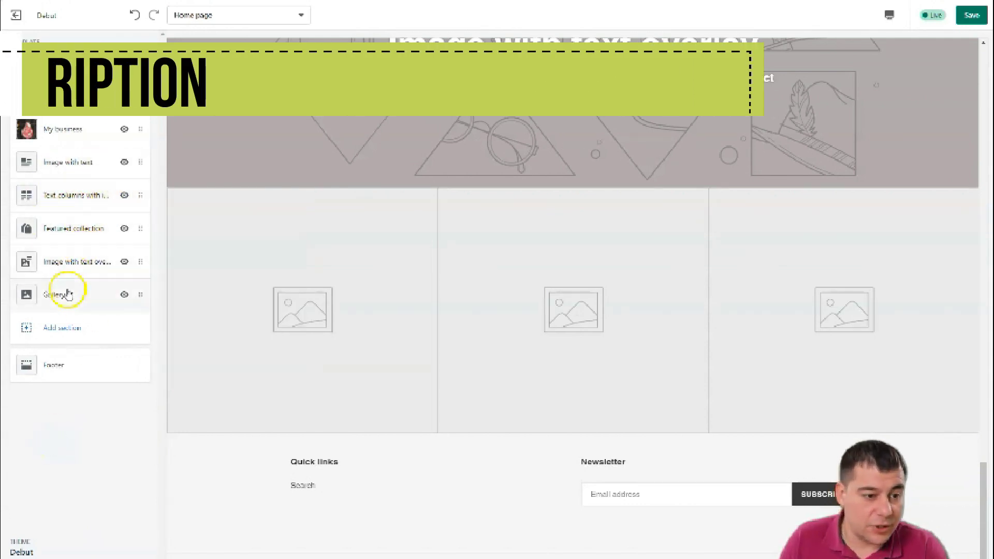
- Look through the section types that can be added to the home page and close the list without adding one
{"action": "left_click", "coordinate": [54, 328]}
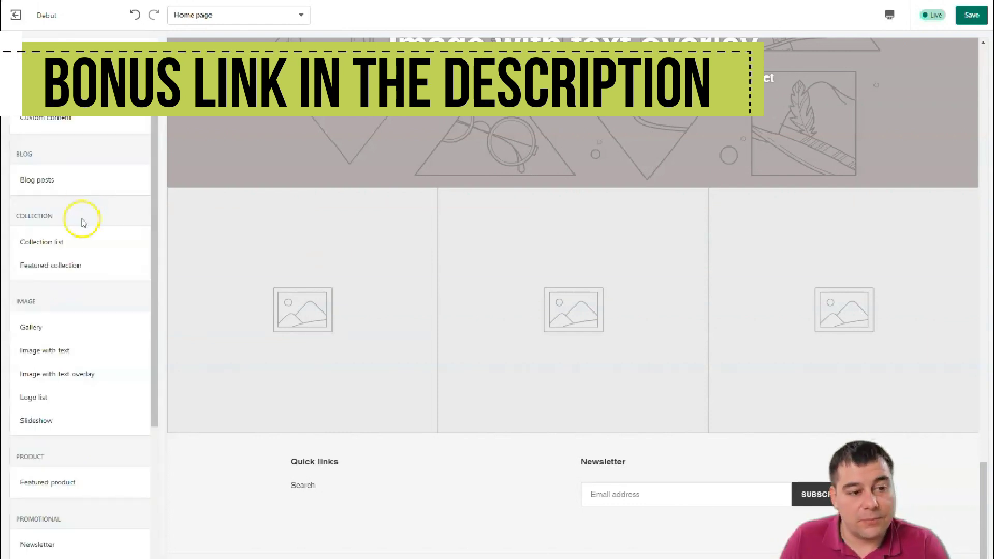
{"action": "left_click_drag", "start_coordinate": [151, 191], "coordinate": [153, 373]}
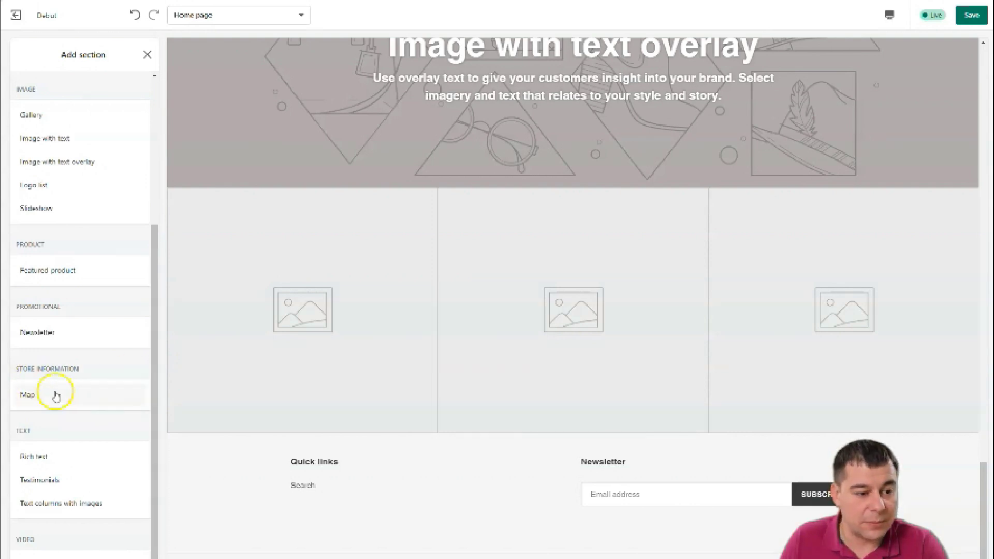
{"action": "left_click_drag", "start_coordinate": [150, 373], "coordinate": [161, 207]}
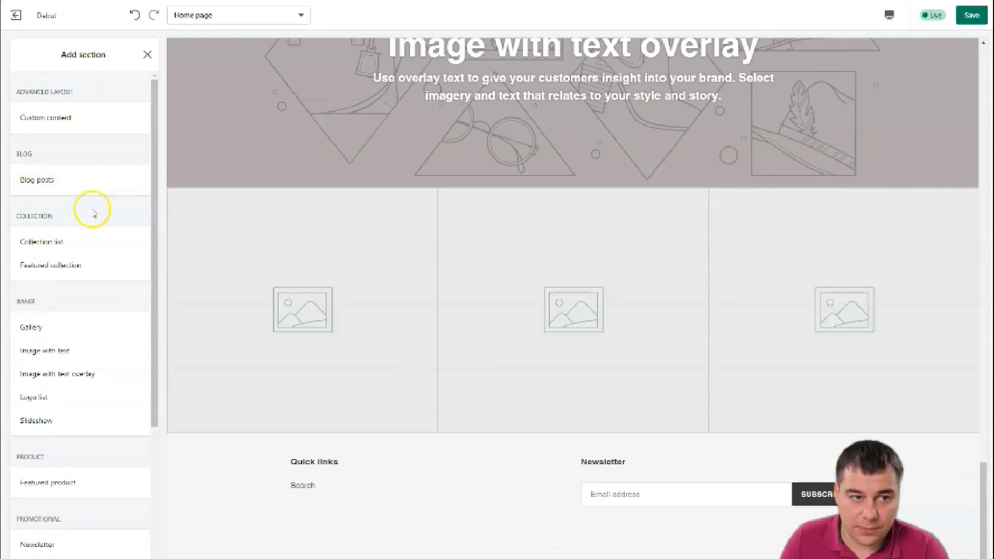
{"action": "left_click", "coordinate": [148, 55]}
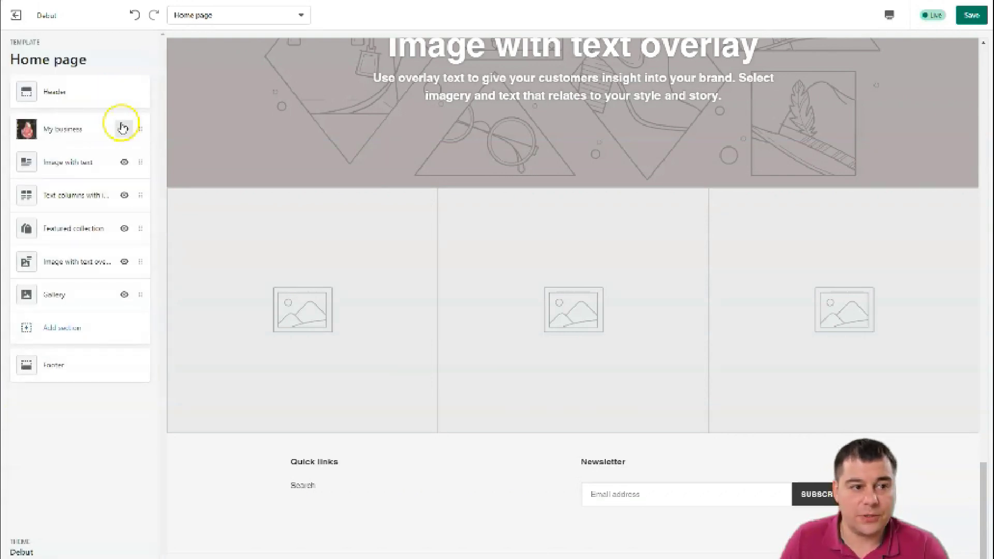
- Remove the background image from the My business section and return to the section list
{"action": "left_click", "coordinate": [71, 130]}
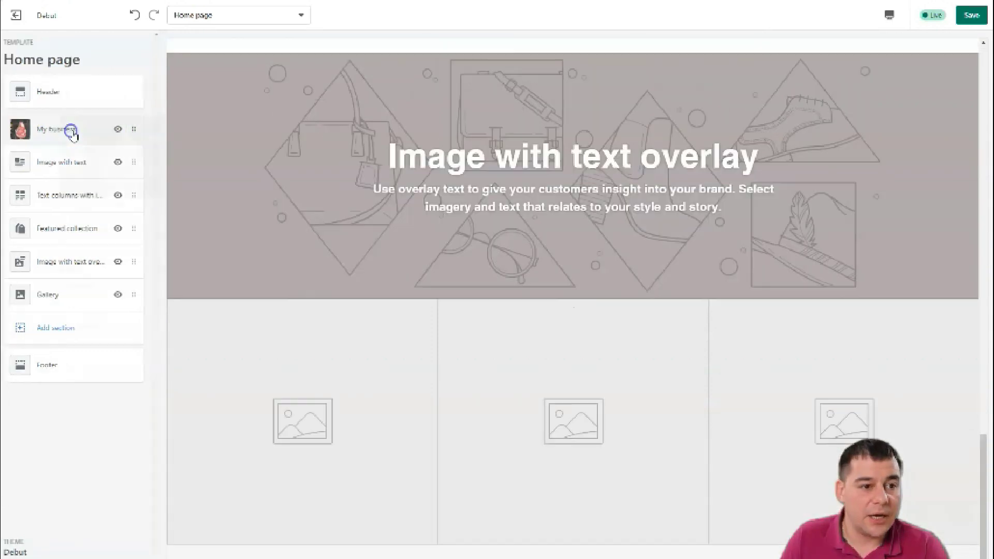
{"action": "left_click", "coordinate": [115, 207]}
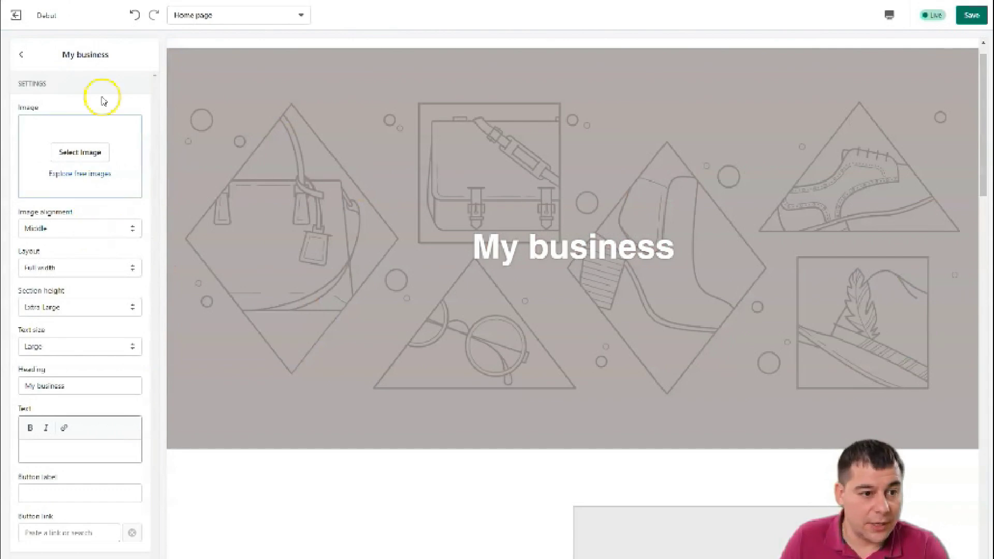
{"action": "left_click", "coordinate": [22, 57]}
- Exit the theme editor without saving the changes and look over the Themes page
{"action": "left_click", "coordinate": [16, 15]}
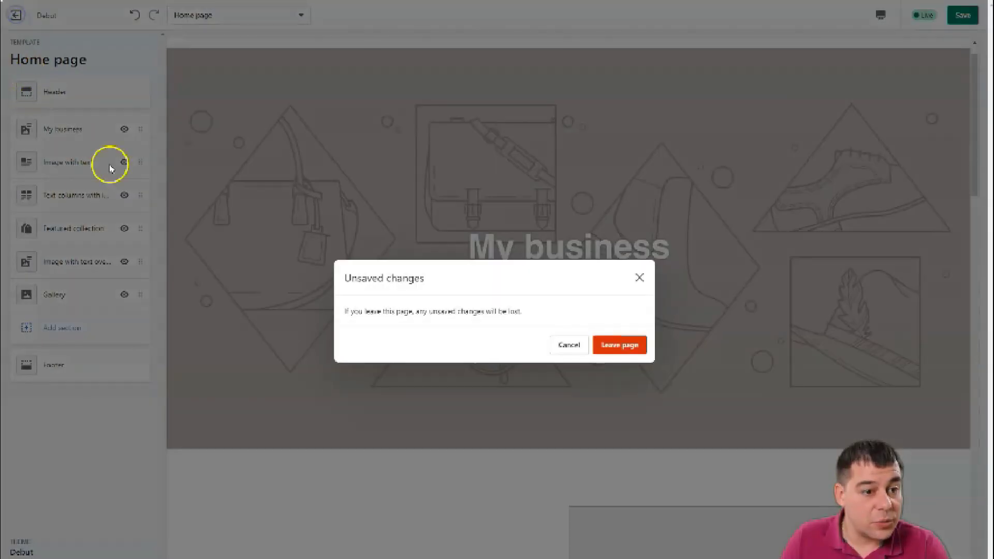
{"action": "left_click", "coordinate": [617, 346]}
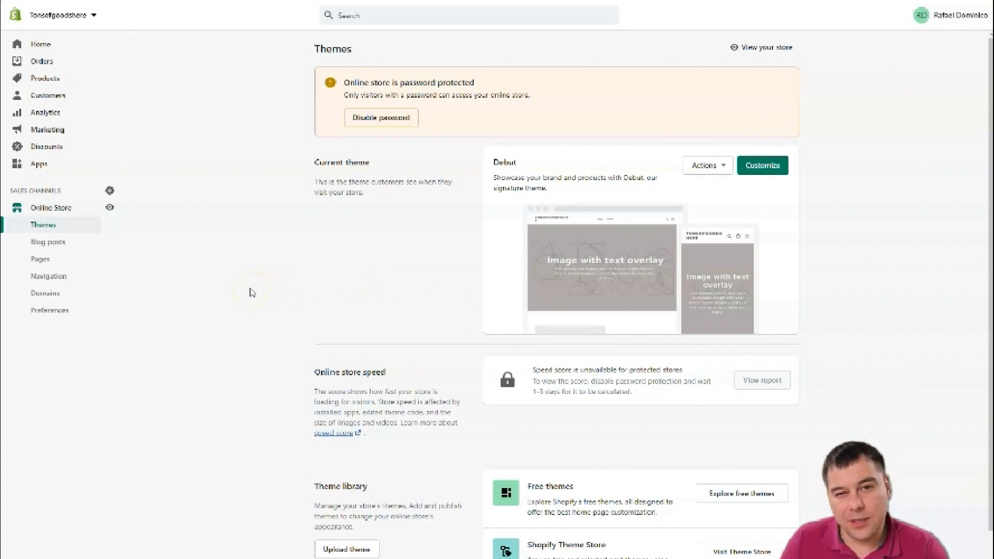
{"action": "scroll", "coordinate": [249, 292], "scroll_direction": "down", "scroll_amount": 1}
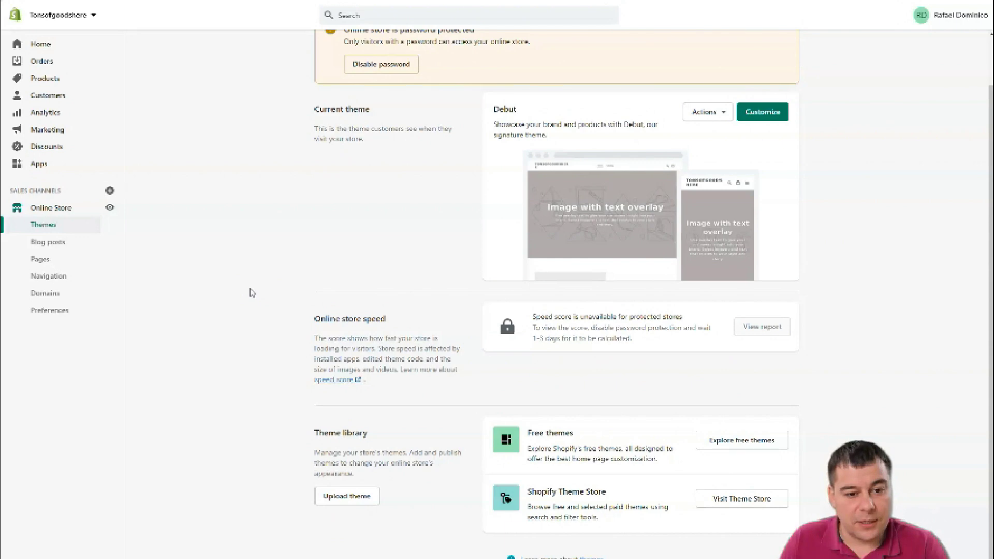
- Start a new product from the Home page and look over its title, description and media fields
{"action": "scroll", "coordinate": [249, 293], "scroll_direction": "up", "scroll_amount": 1}
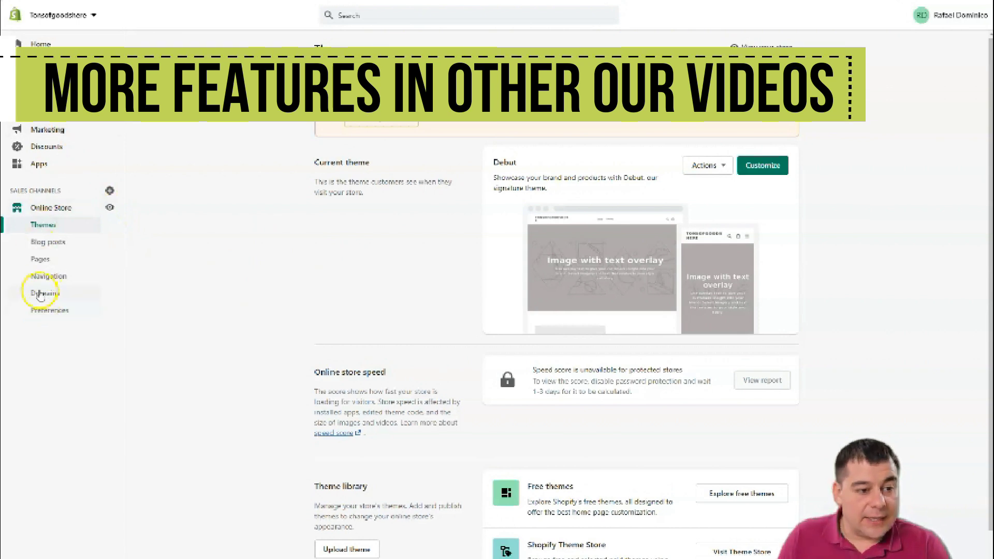
{"action": "left_click", "coordinate": [32, 41]}
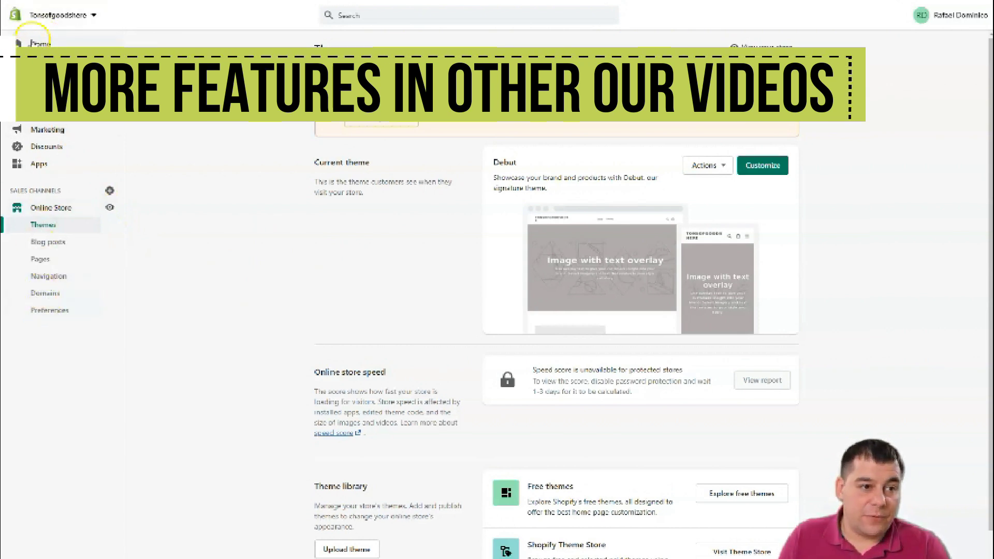
{"action": "left_click", "coordinate": [526, 211]}
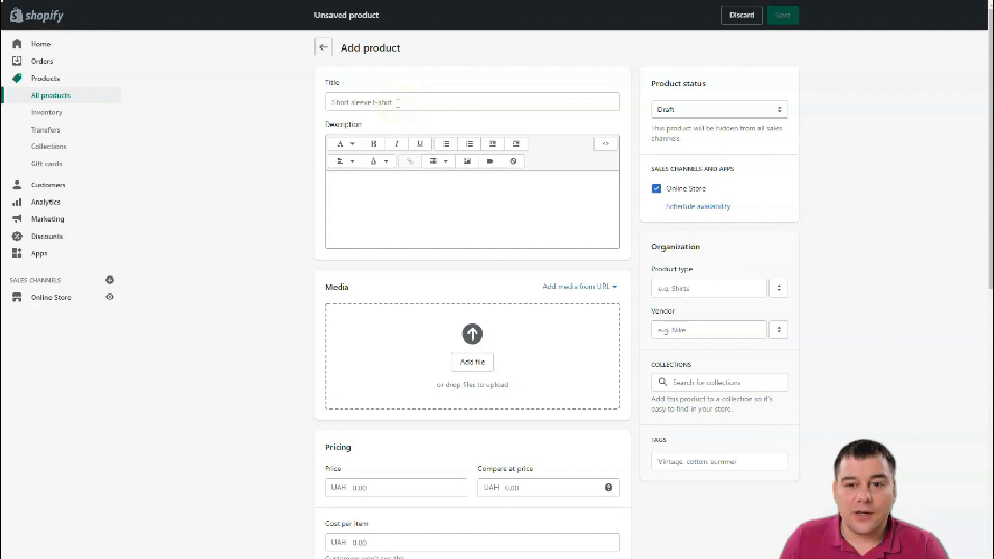
{"action": "left_click", "coordinate": [398, 102]}
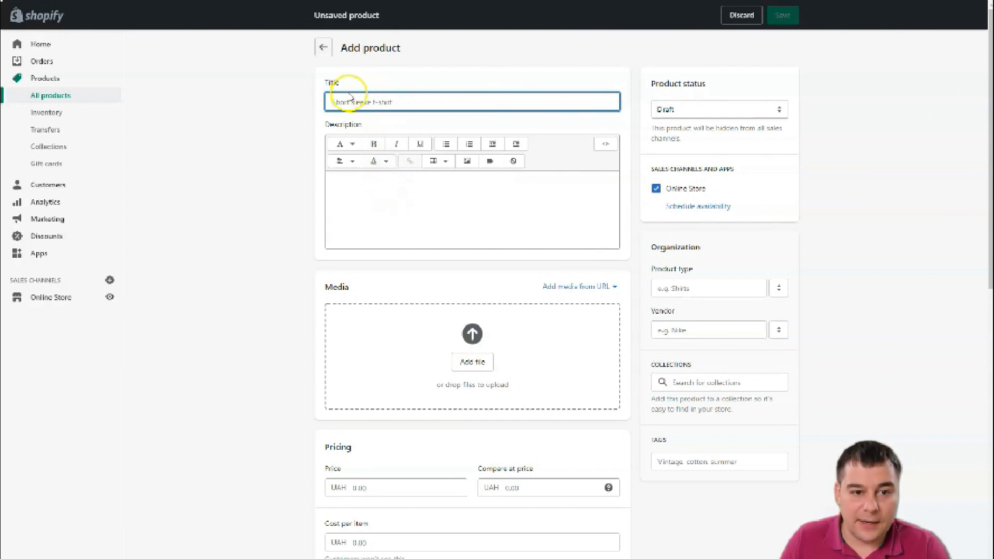
{"action": "left_click", "coordinate": [409, 195]}
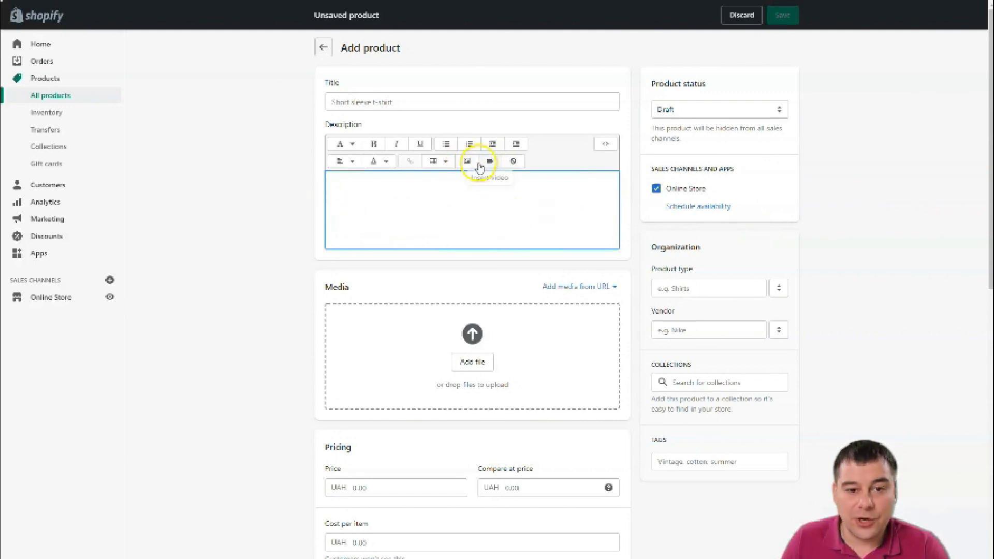
{"action": "scroll", "coordinate": [449, 207], "scroll_direction": "down", "scroll_amount": 4}
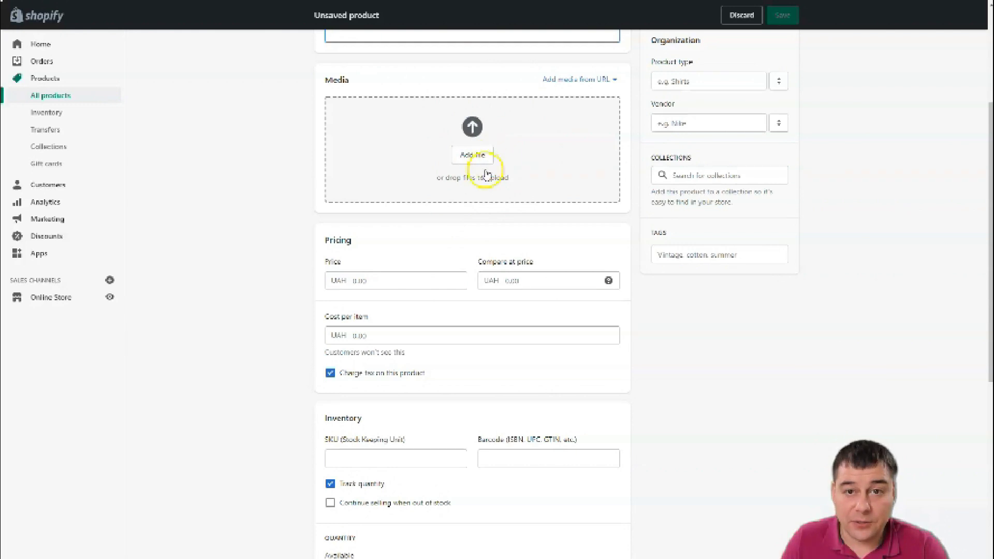
{"action": "scroll", "coordinate": [481, 144], "scroll_direction": "up", "scroll_amount": 2}
{"action": "scroll", "coordinate": [484, 151], "scroll_direction": "down", "scroll_amount": 2}
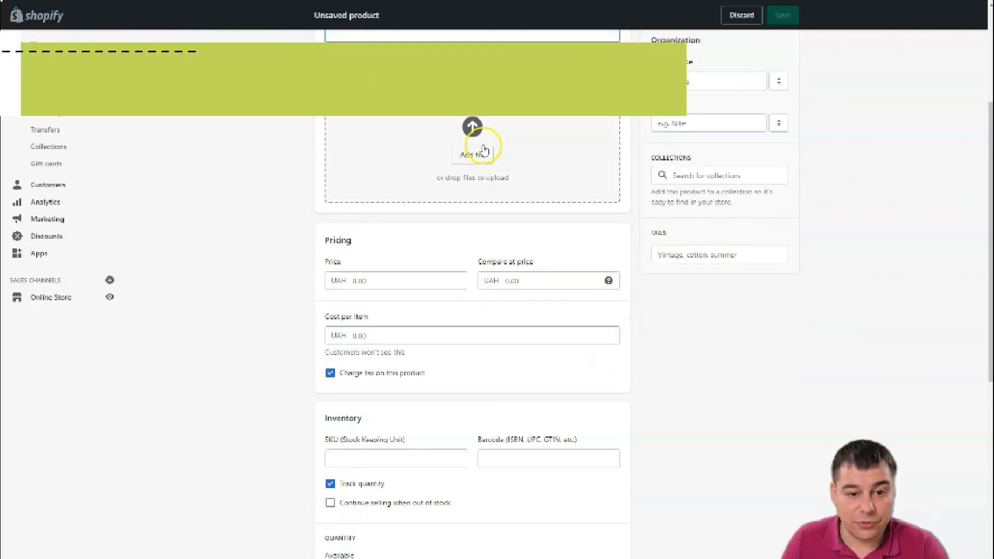
- Set the product's price to UAH 200, compare-at price to 350 and cost per item to 75, and toggle tax charging off and on
{"action": "scroll", "coordinate": [484, 150], "scroll_direction": "down", "scroll_amount": 2}
{"action": "left_click", "coordinate": [361, 178]}
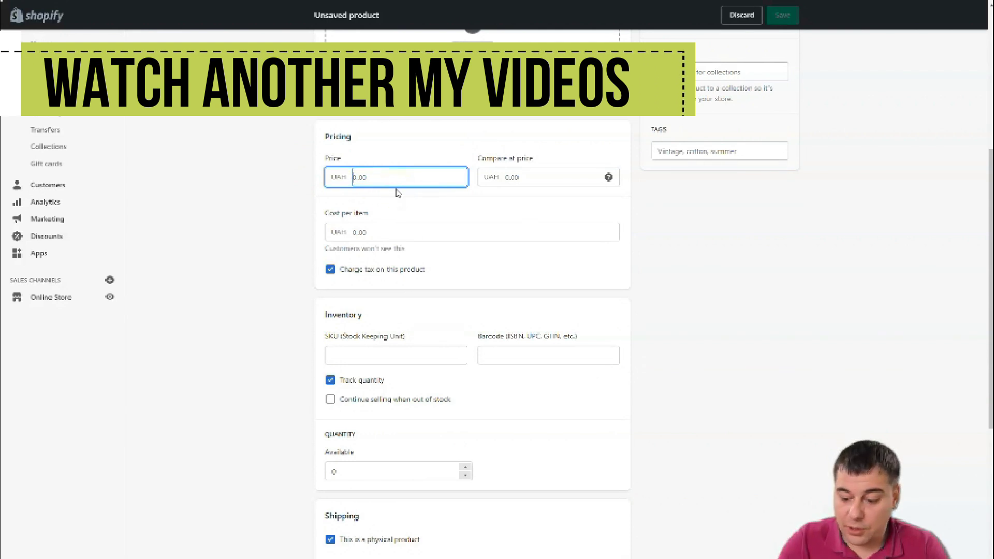
{"action": "type", "text": "200"}
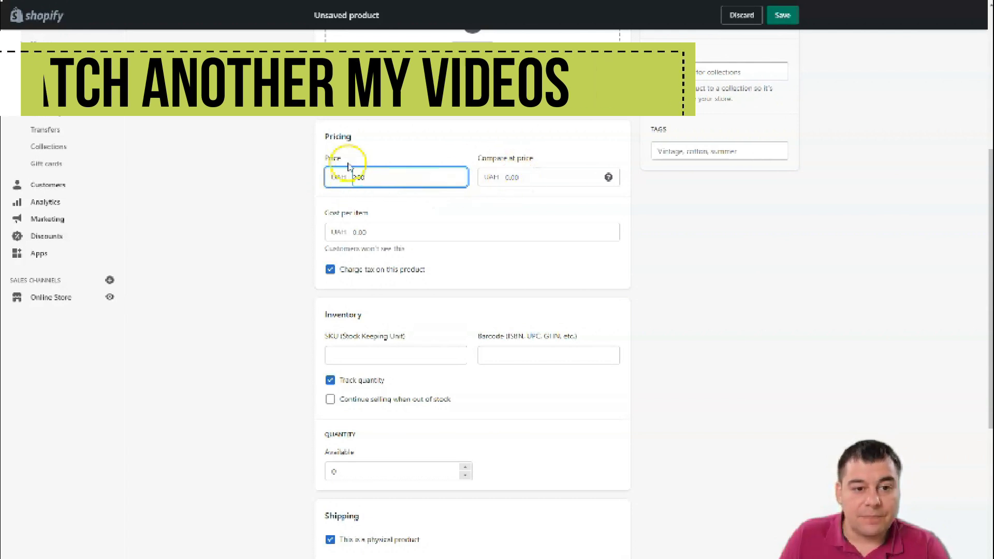
{"action": "left_click", "coordinate": [526, 182]}
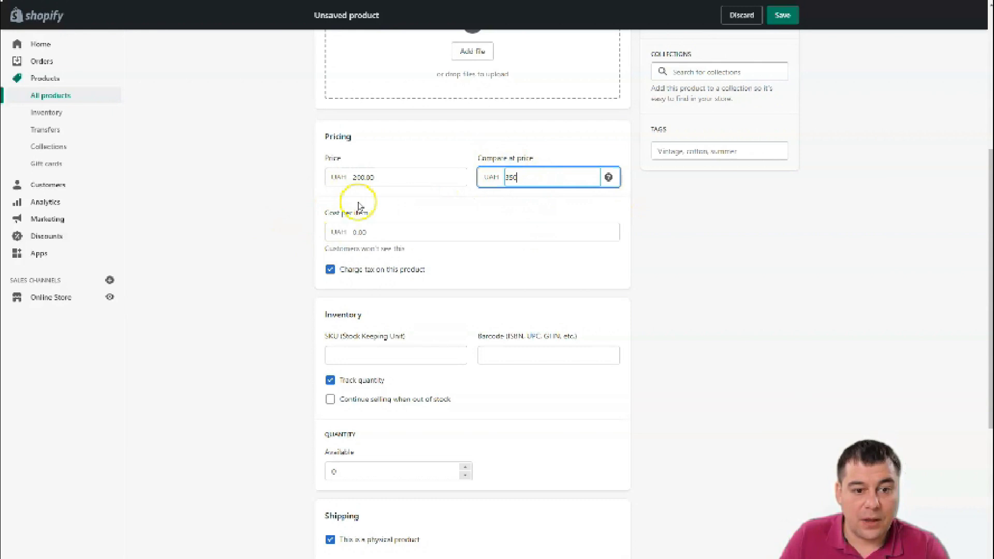
{"action": "left_click", "coordinate": [360, 231]}
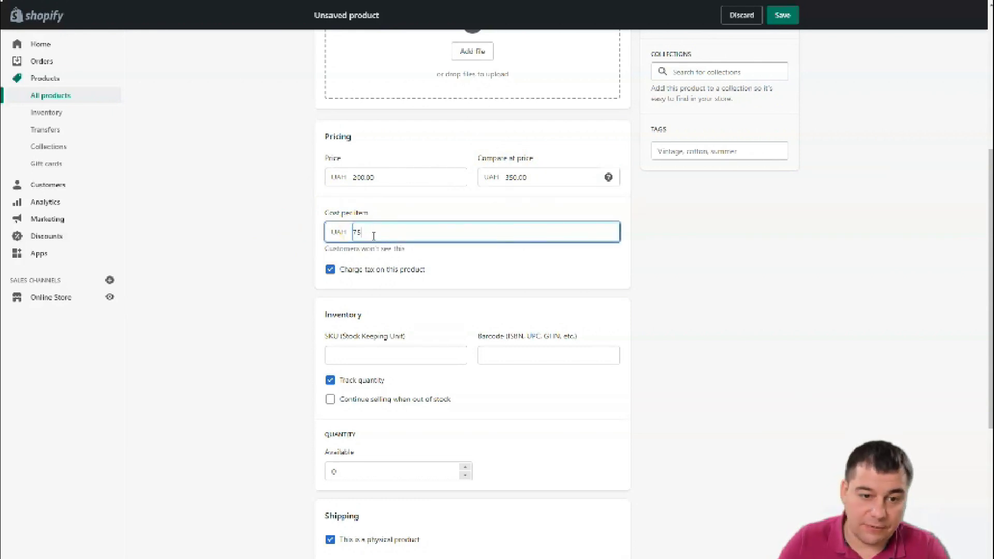
{"action": "left_click", "coordinate": [330, 269]}
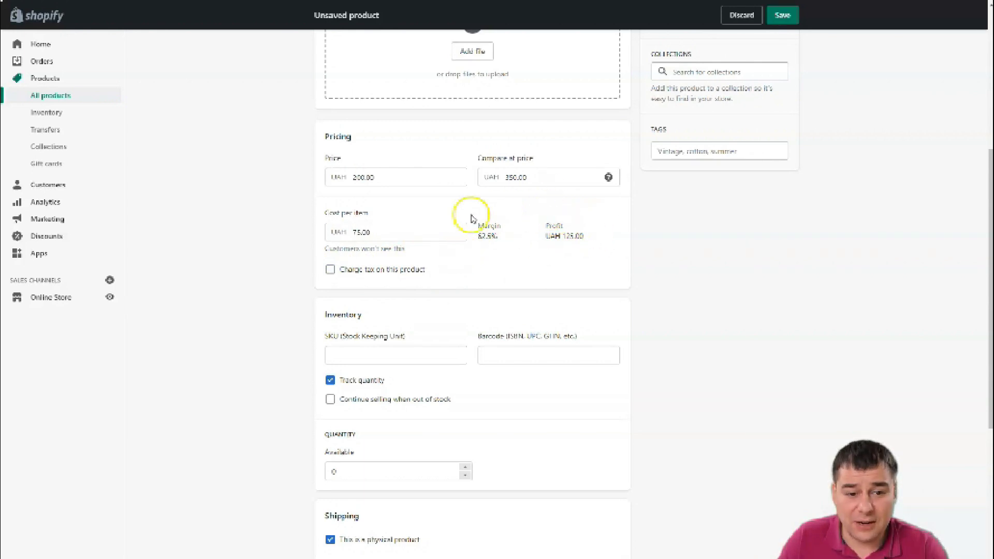
{"action": "left_click", "coordinate": [330, 270]}
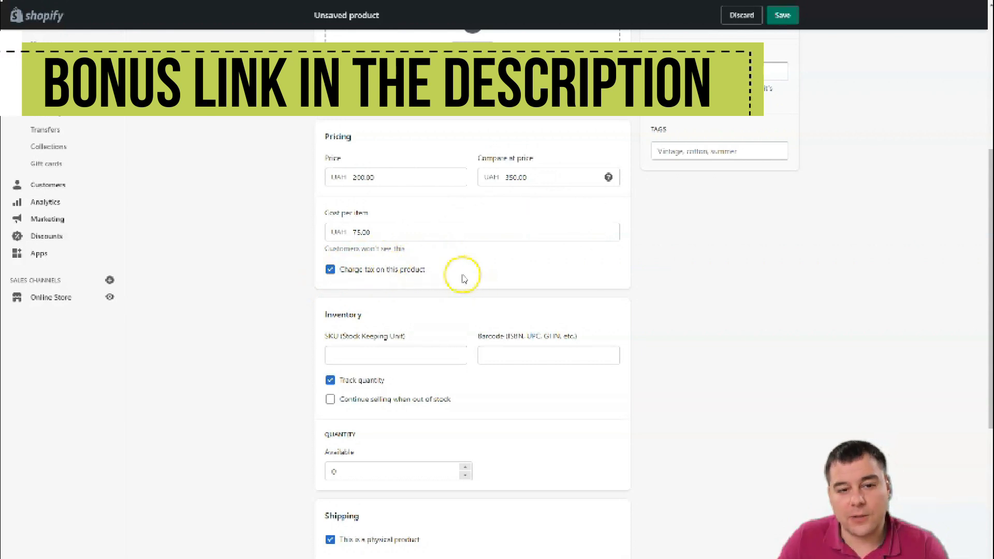
- Review the product's inventory, shipping, variants and search listing options, and leave for the Home page without saving
{"action": "scroll", "coordinate": [466, 264], "scroll_direction": "down", "scroll_amount": 2}
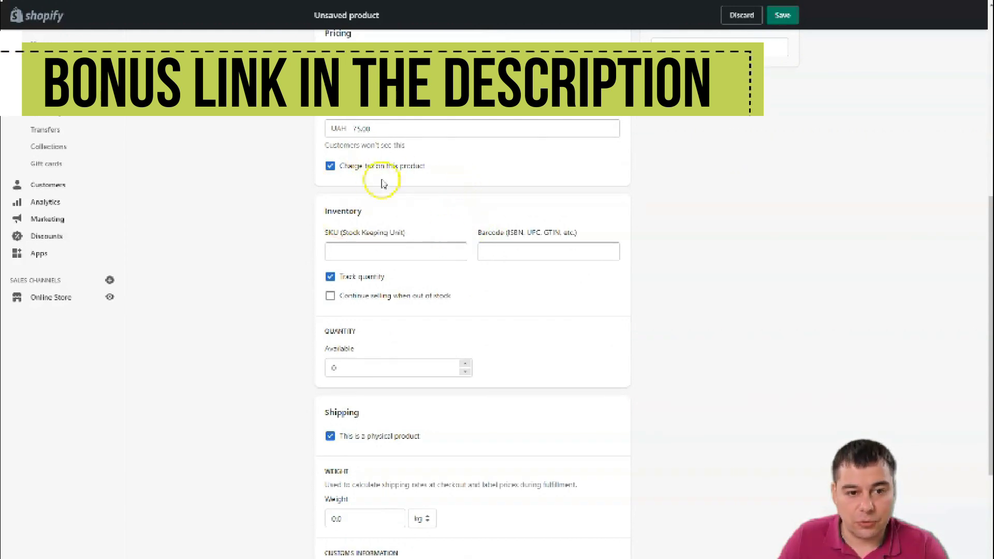
{"action": "scroll", "coordinate": [471, 181], "scroll_direction": "down", "scroll_amount": 2}
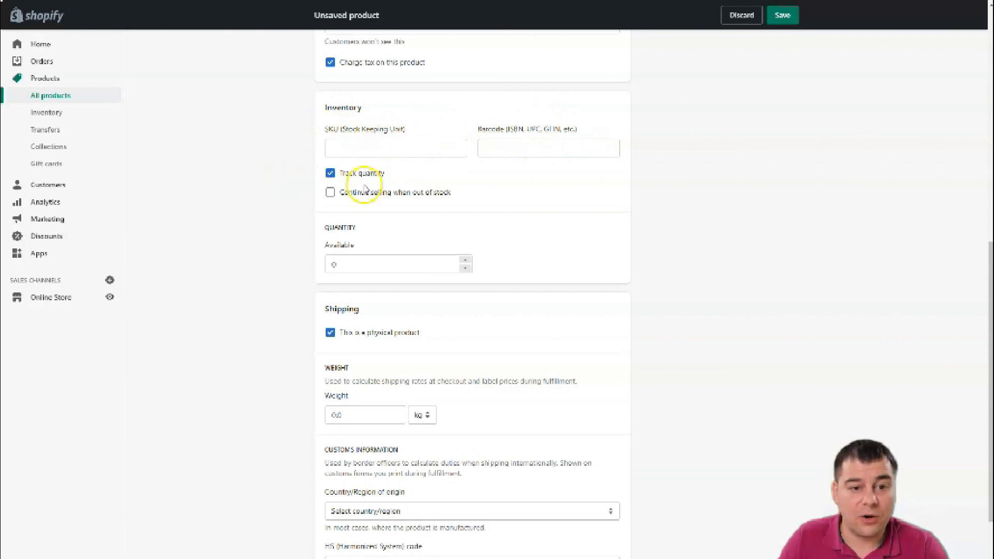
{"action": "scroll", "coordinate": [437, 225], "scroll_direction": "down", "scroll_amount": 3}
{"action": "scroll", "coordinate": [493, 239], "scroll_direction": "down", "scroll_amount": 1}
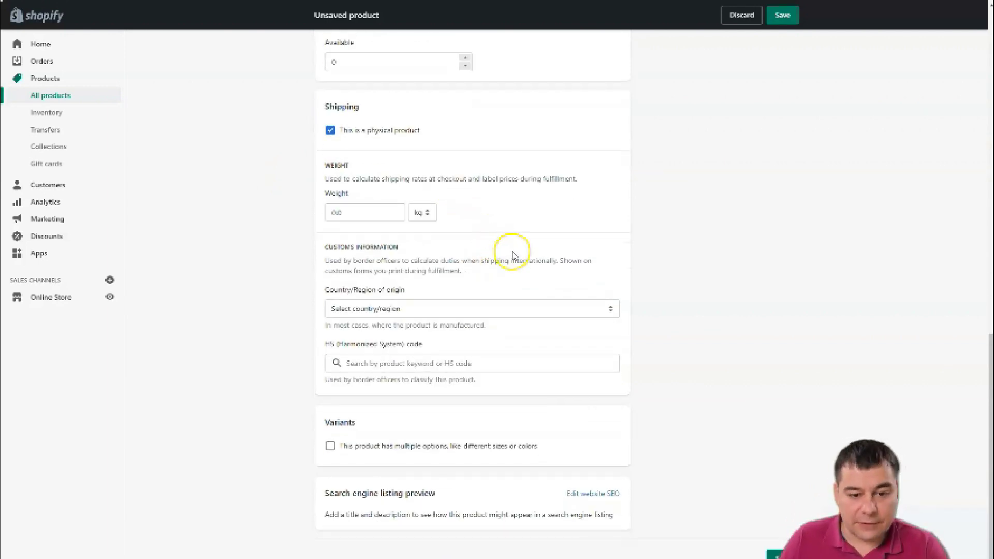
{"action": "scroll", "coordinate": [515, 255], "scroll_direction": "up", "scroll_amount": 15}
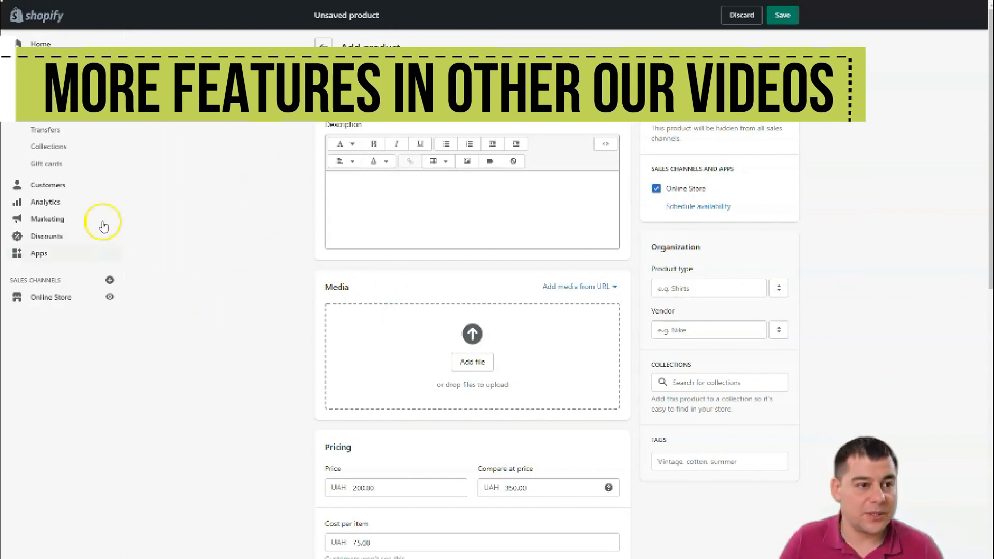
{"action": "left_click", "coordinate": [40, 43]}
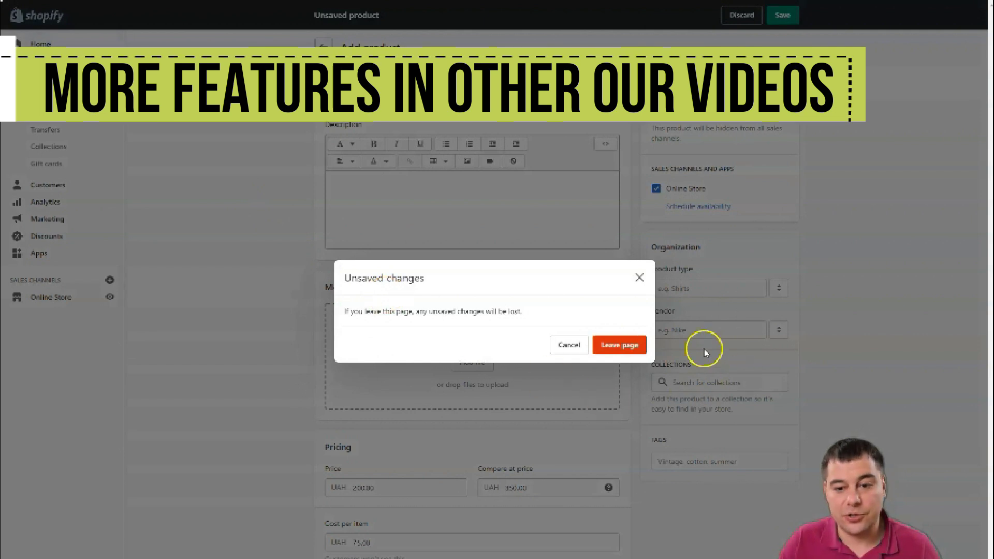
{"action": "left_click", "coordinate": [625, 344]}
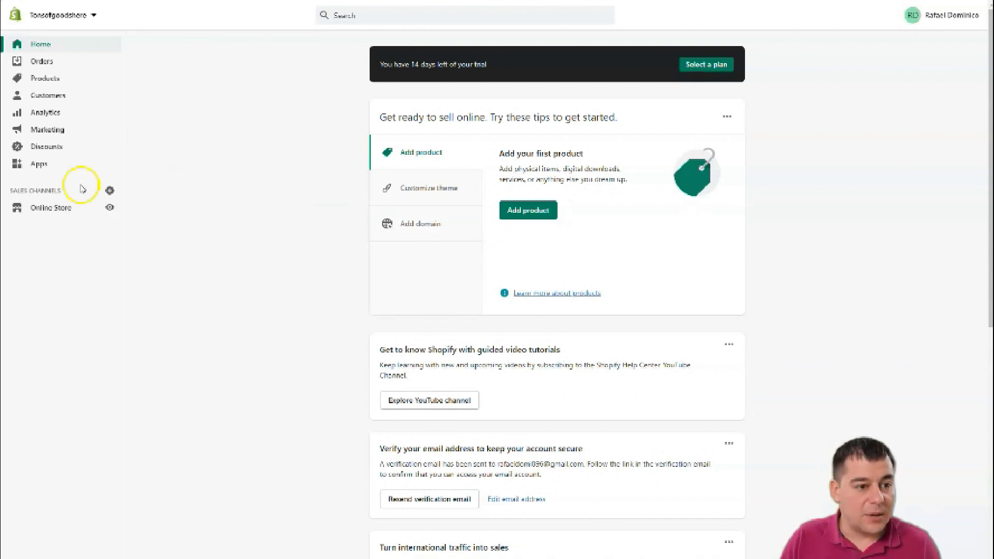
- Look over the online store's preferences, from the homepage title and meta description through analytics, customer privacy, password and spam protection
{"action": "left_click", "coordinate": [56, 208]}
{"action": "left_click", "coordinate": [57, 312]}
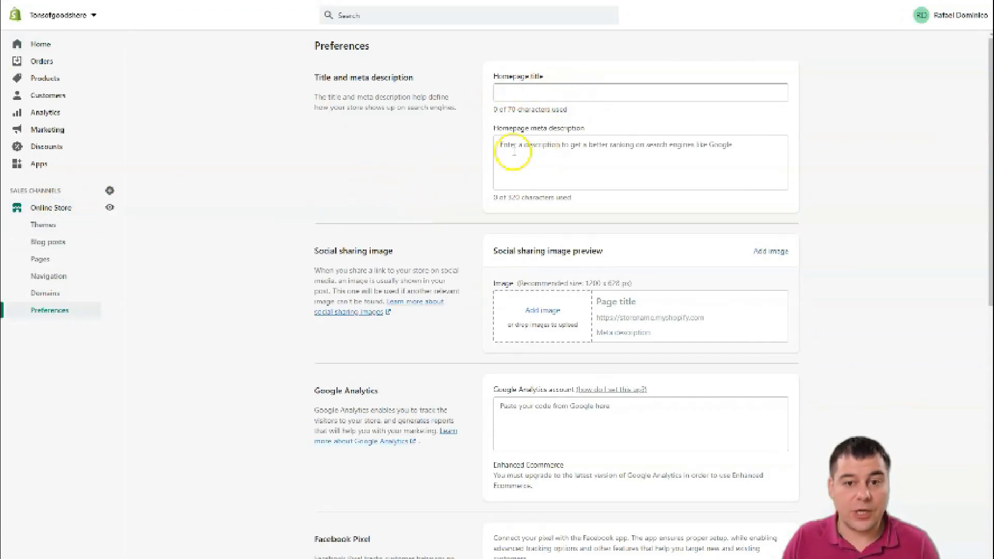
{"action": "scroll", "coordinate": [653, 158], "scroll_direction": "down", "scroll_amount": 1}
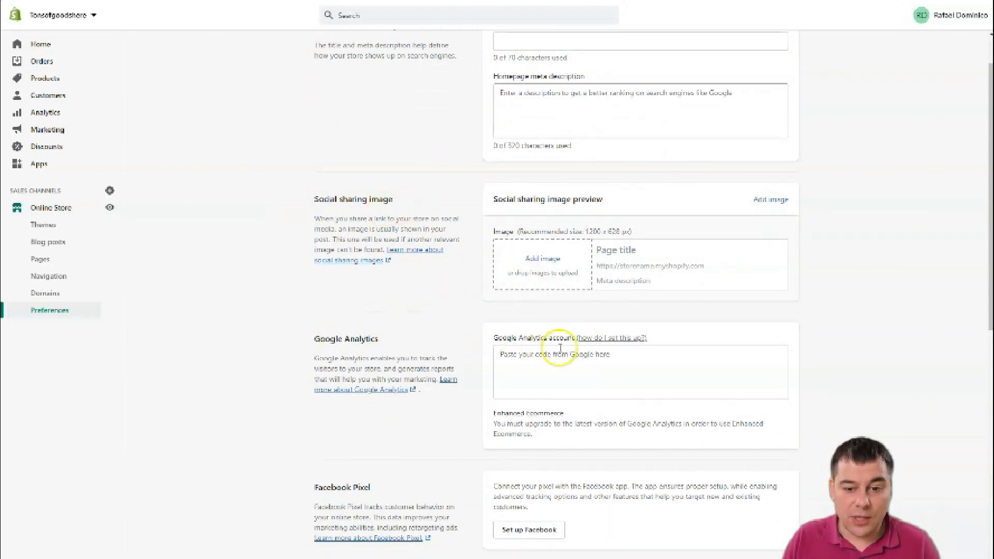
{"action": "scroll", "coordinate": [581, 361], "scroll_direction": "down", "scroll_amount": 1}
{"action": "scroll", "coordinate": [580, 361], "scroll_direction": "down", "scroll_amount": 2}
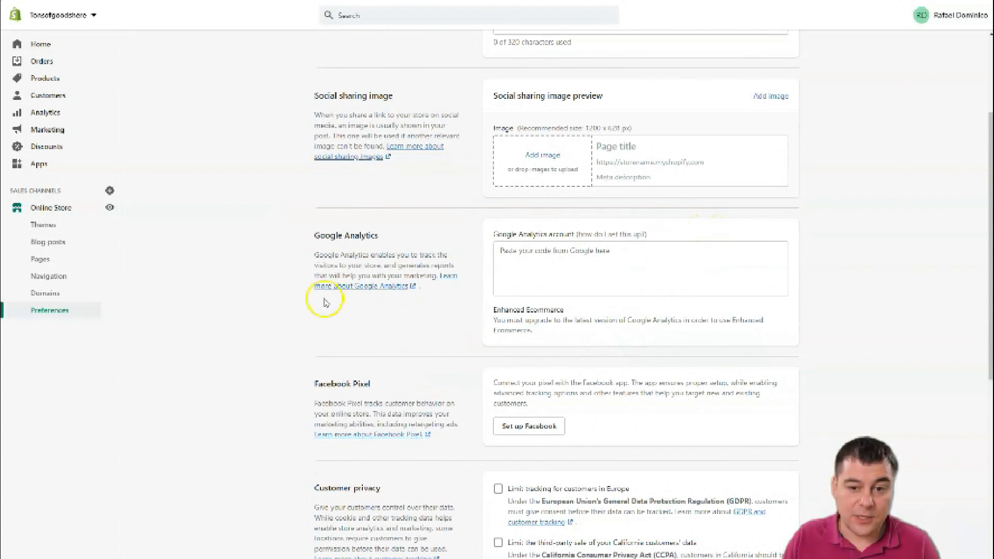
{"action": "scroll", "coordinate": [471, 284], "scroll_direction": "down", "scroll_amount": 6}
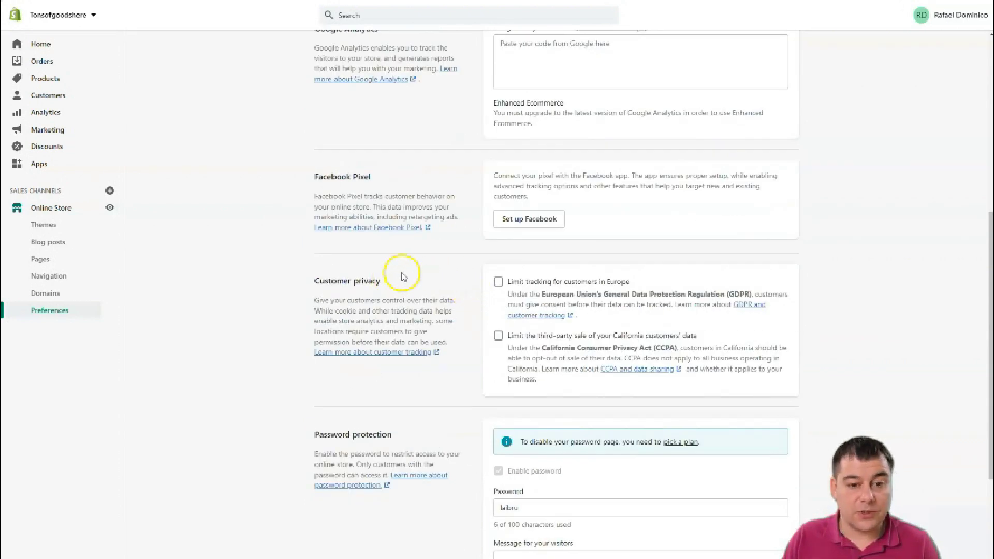
{"action": "scroll", "coordinate": [404, 266], "scroll_direction": "down", "scroll_amount": 1}
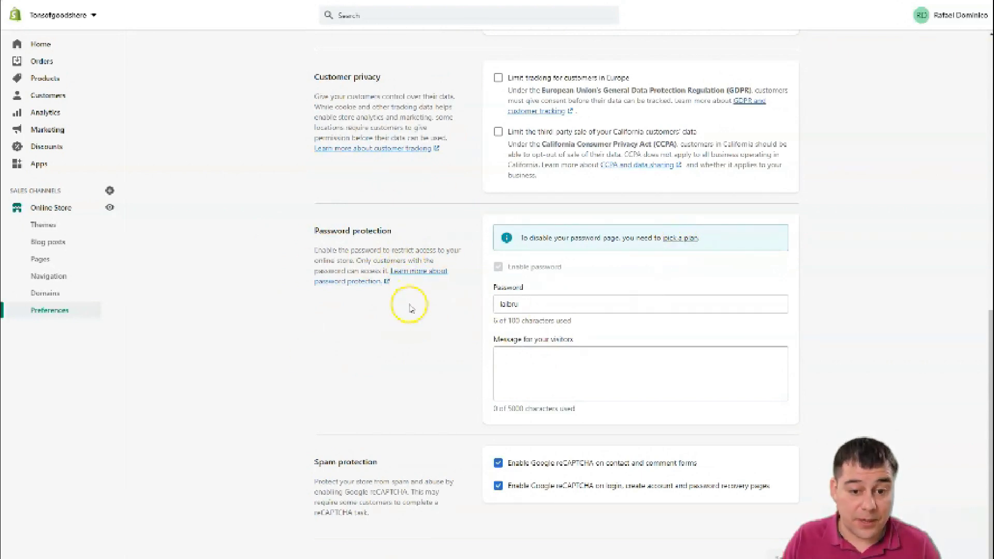
{"action": "scroll", "coordinate": [418, 339], "scroll_direction": "up", "scroll_amount": 5}
{"action": "scroll", "coordinate": [417, 339], "scroll_direction": "up", "scroll_amount": 6}
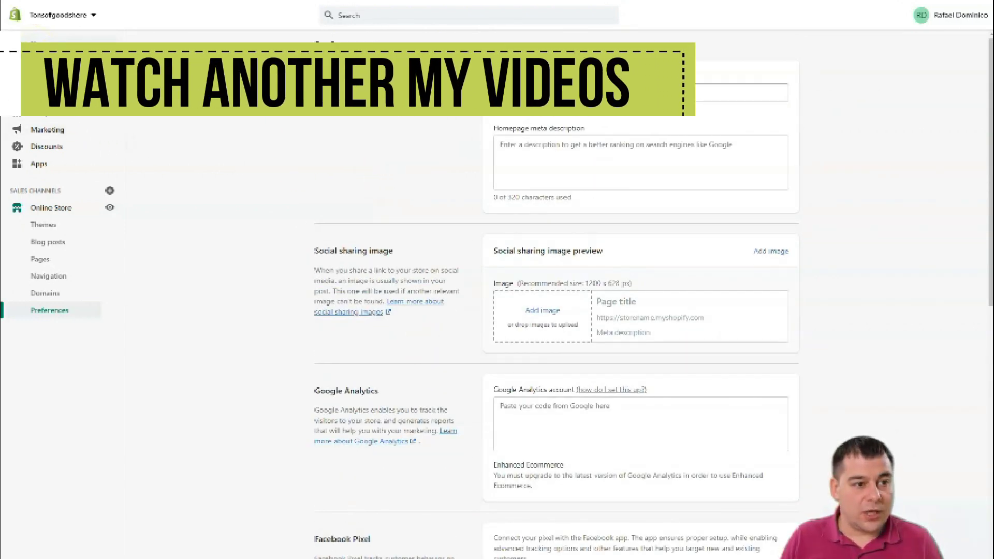
- View the subscription plans offered for the store and return to the Home page without choosing one
{"action": "left_click", "coordinate": [35, 43]}
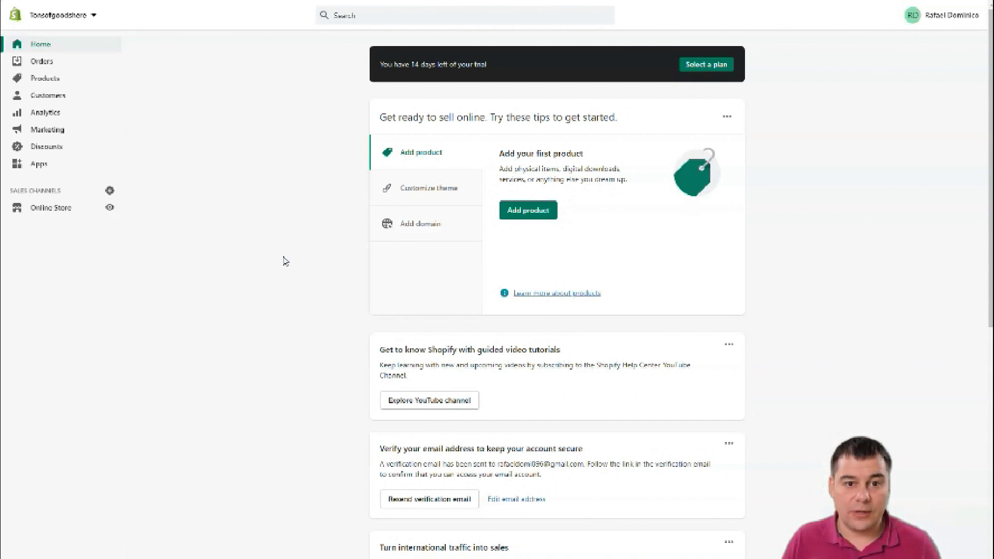
{"action": "left_click", "coordinate": [700, 65]}
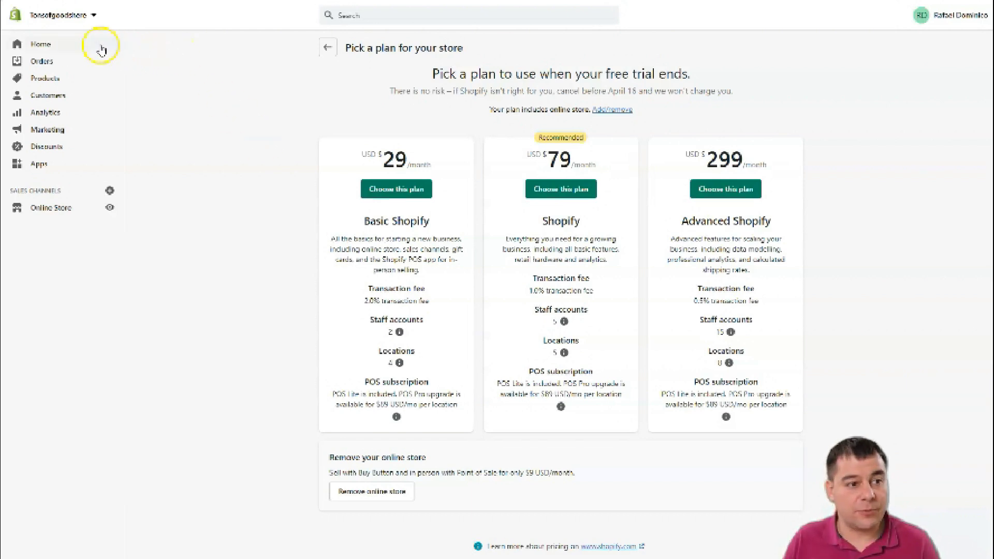
{"action": "left_click", "coordinate": [40, 44]}
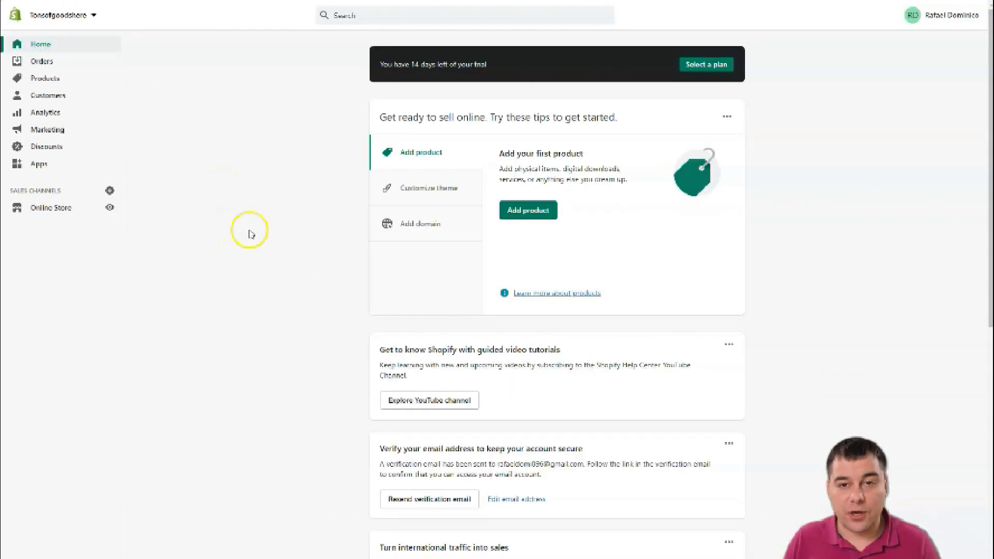